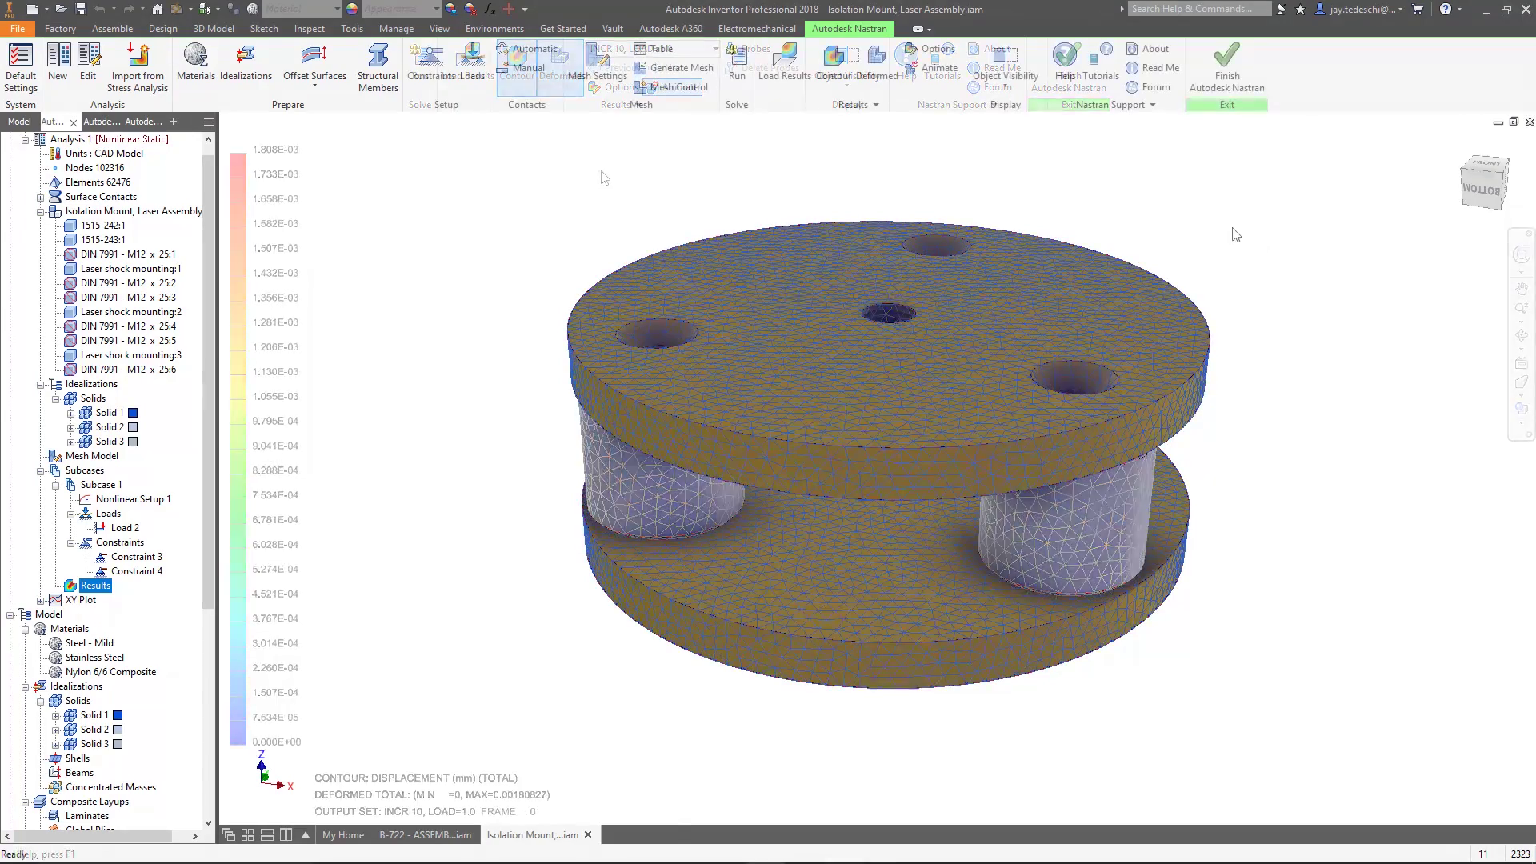
Exit Nastran, open Isolation Mount (Global Params).ipt, and edit the MNT_PLT_THK plate-thickness equation.
left_click(1228, 73)
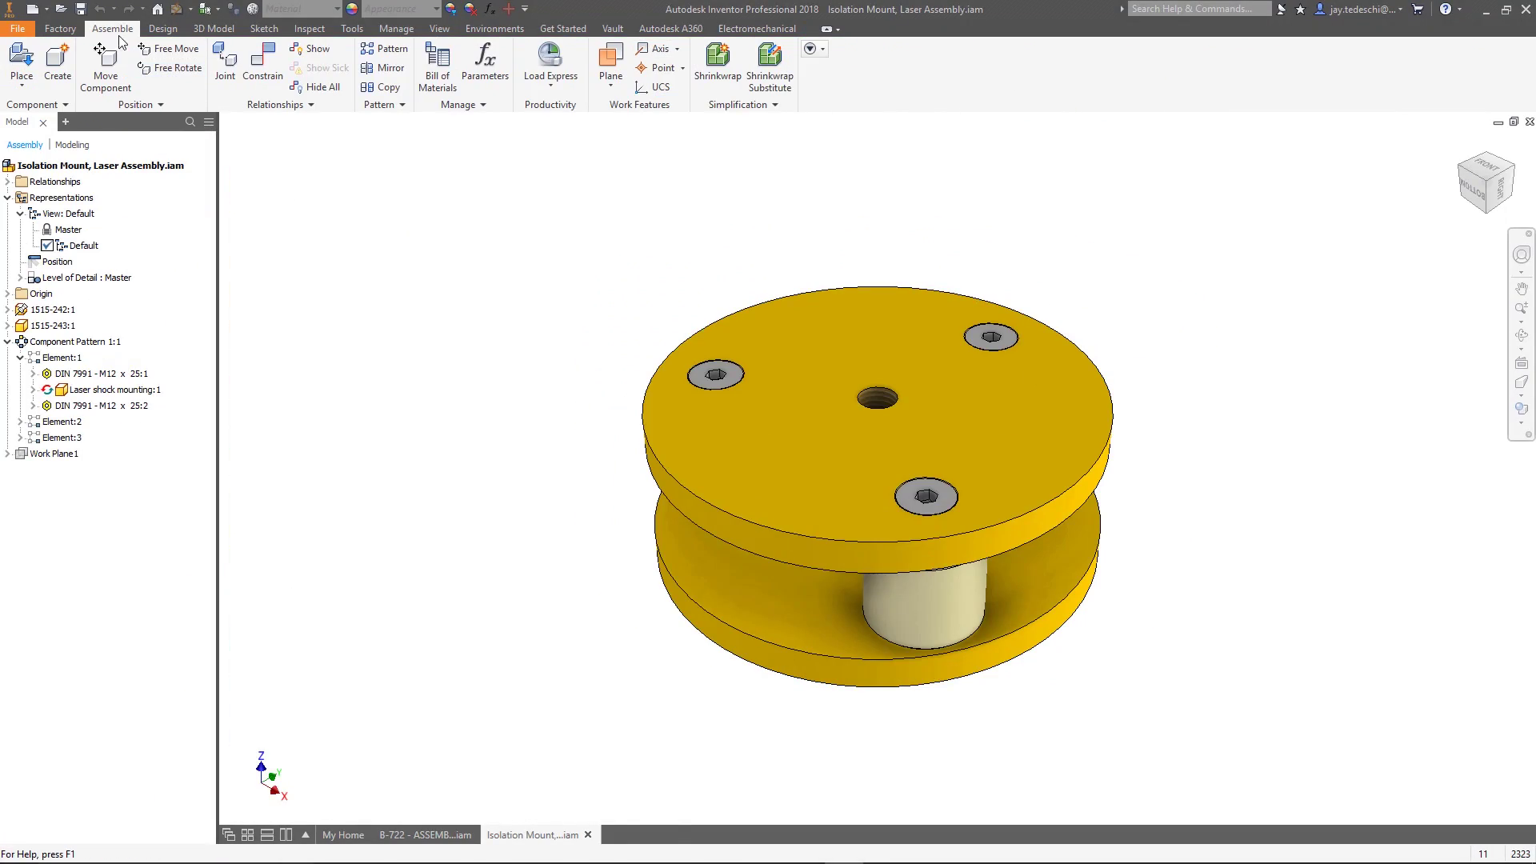
left_click(60, 8)
double_click(776, 394)
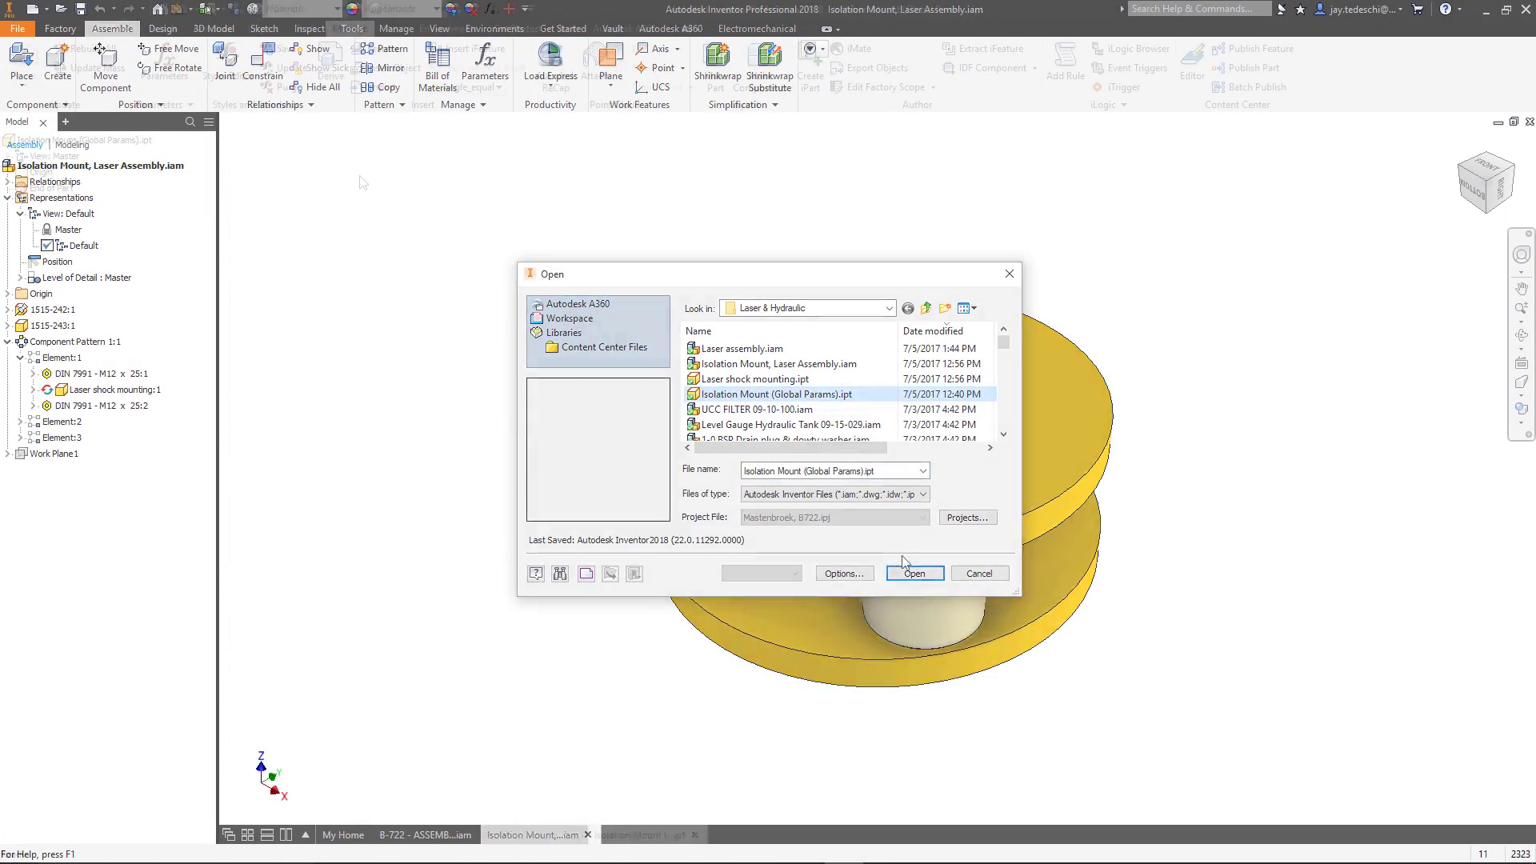
left_click(505, 209)
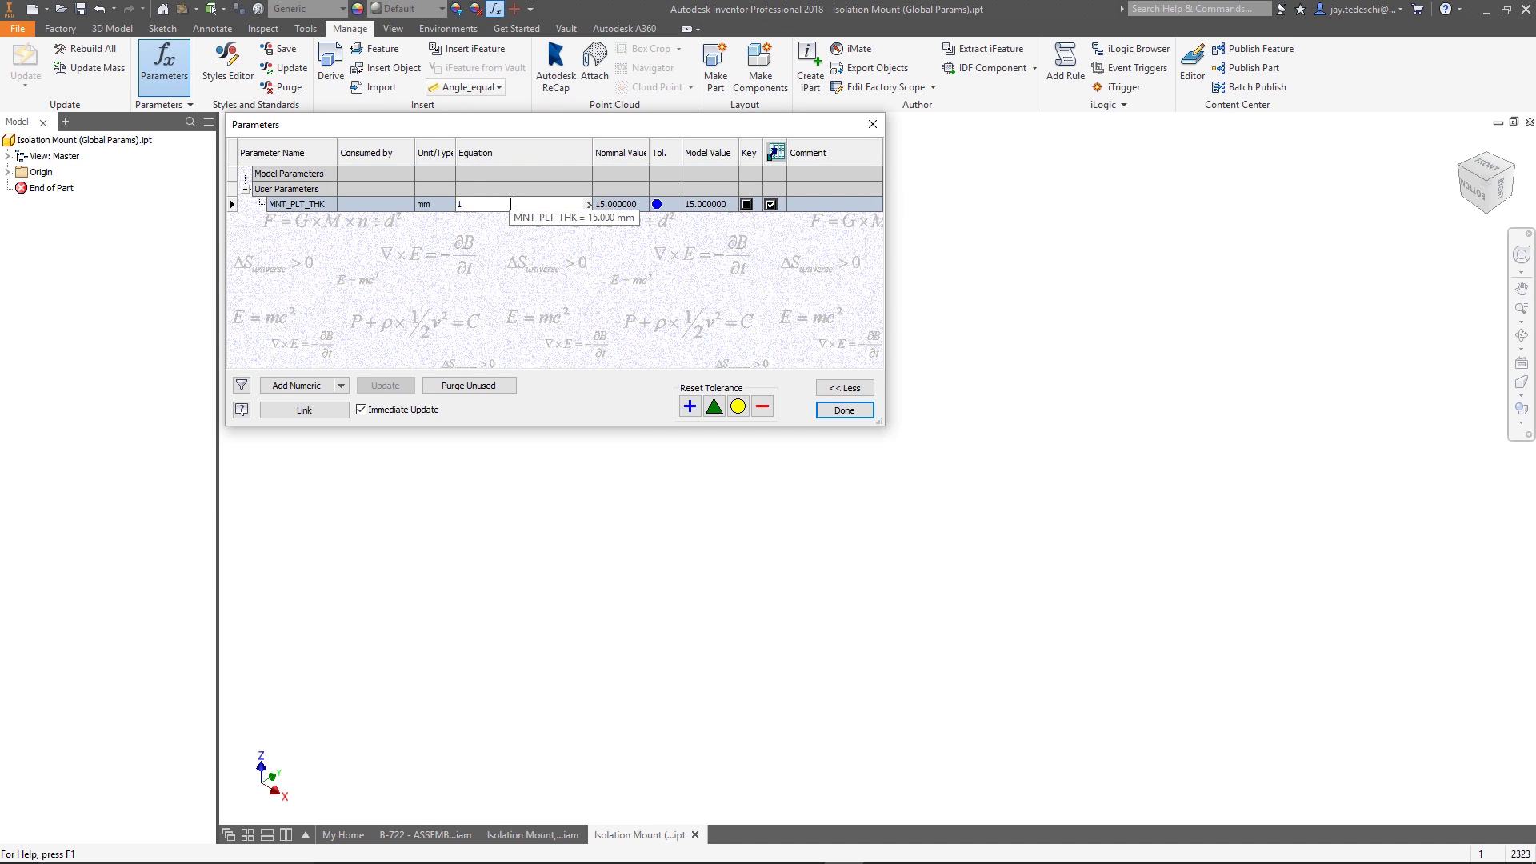
key("Return")
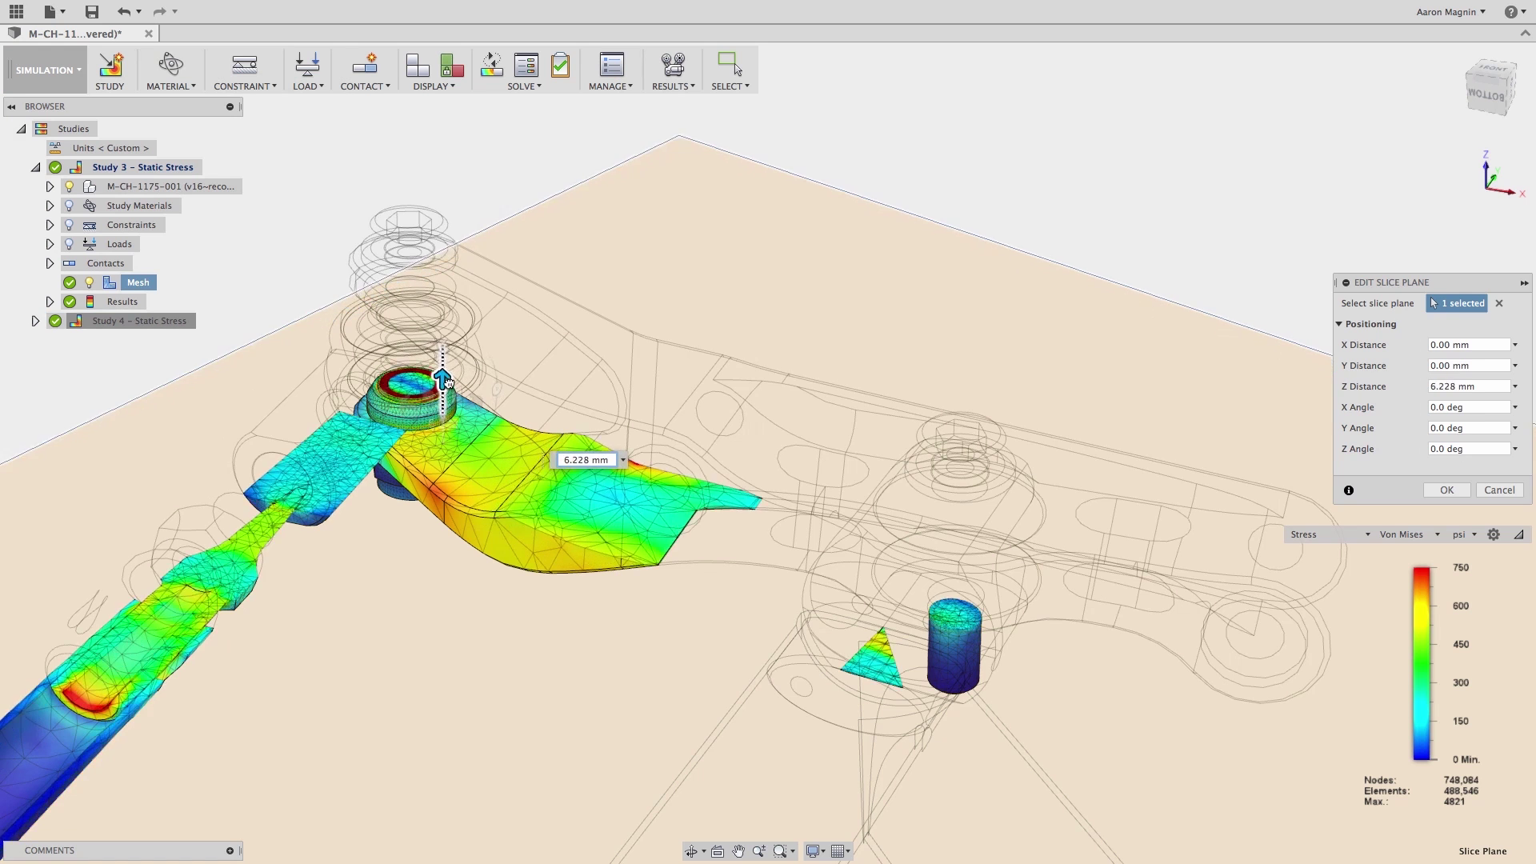
Raise the slice plane's Z Distance on the stress result to expose more colour.
left_click_drag(443, 360, 443, 302)
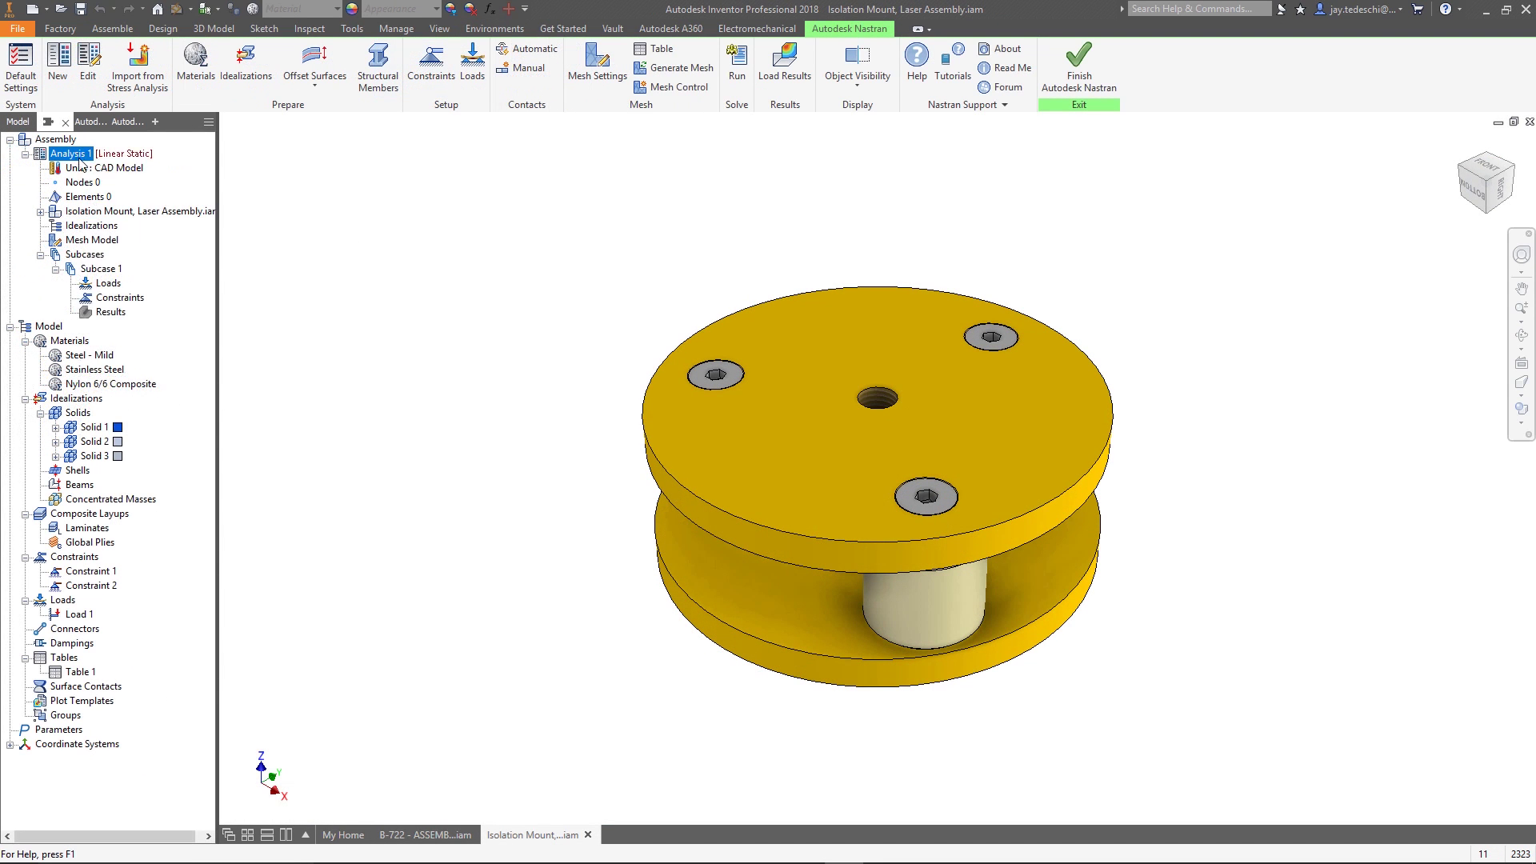
Change Analysis 1 to Nonlinear Static and generate the assembly mesh.
right_click(98, 156)
left_click(126, 181)
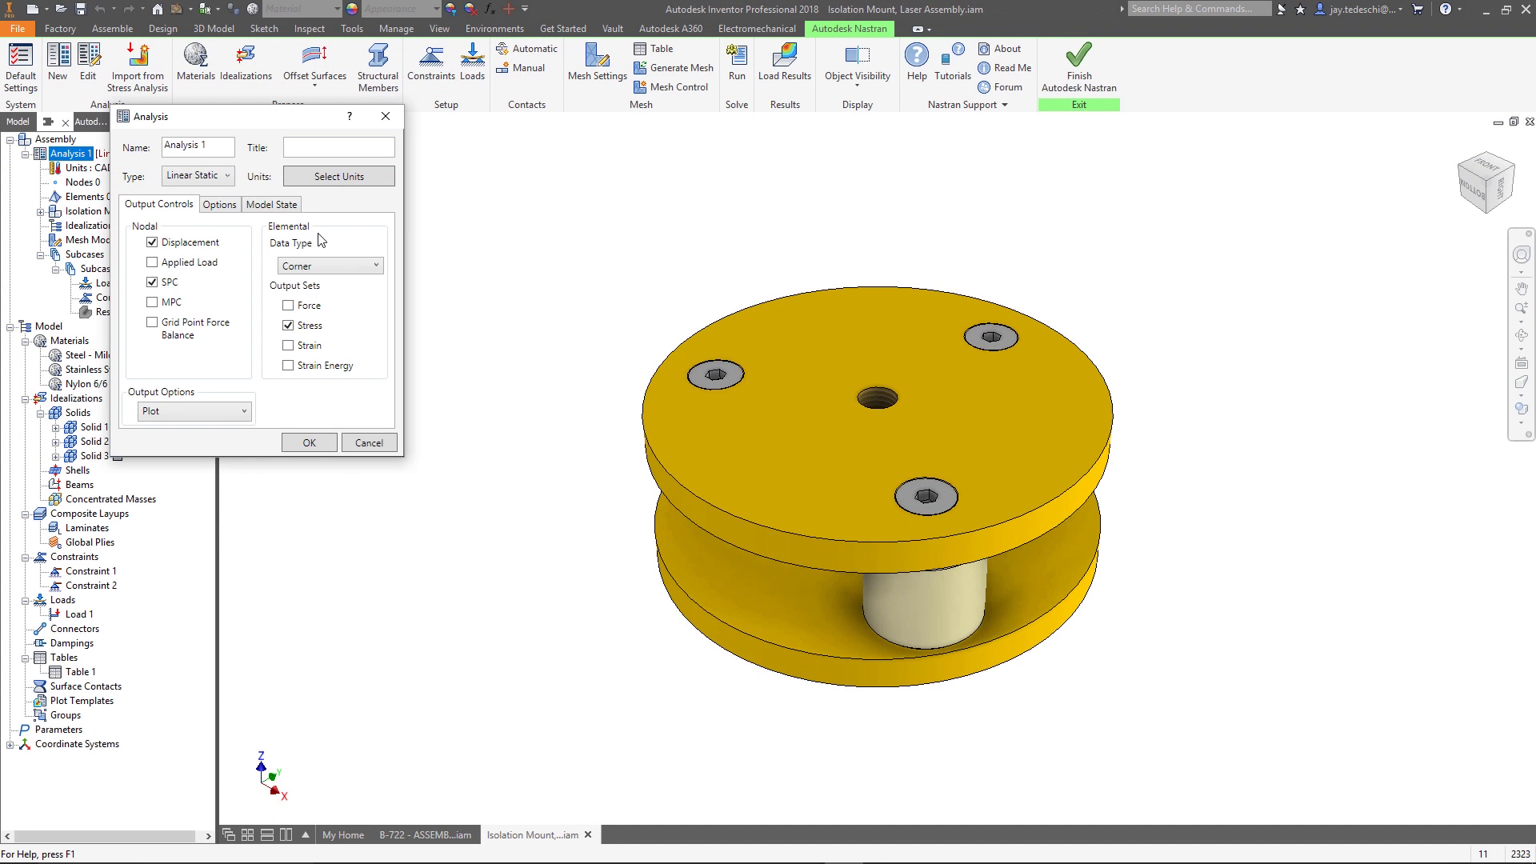
left_click(226, 180)
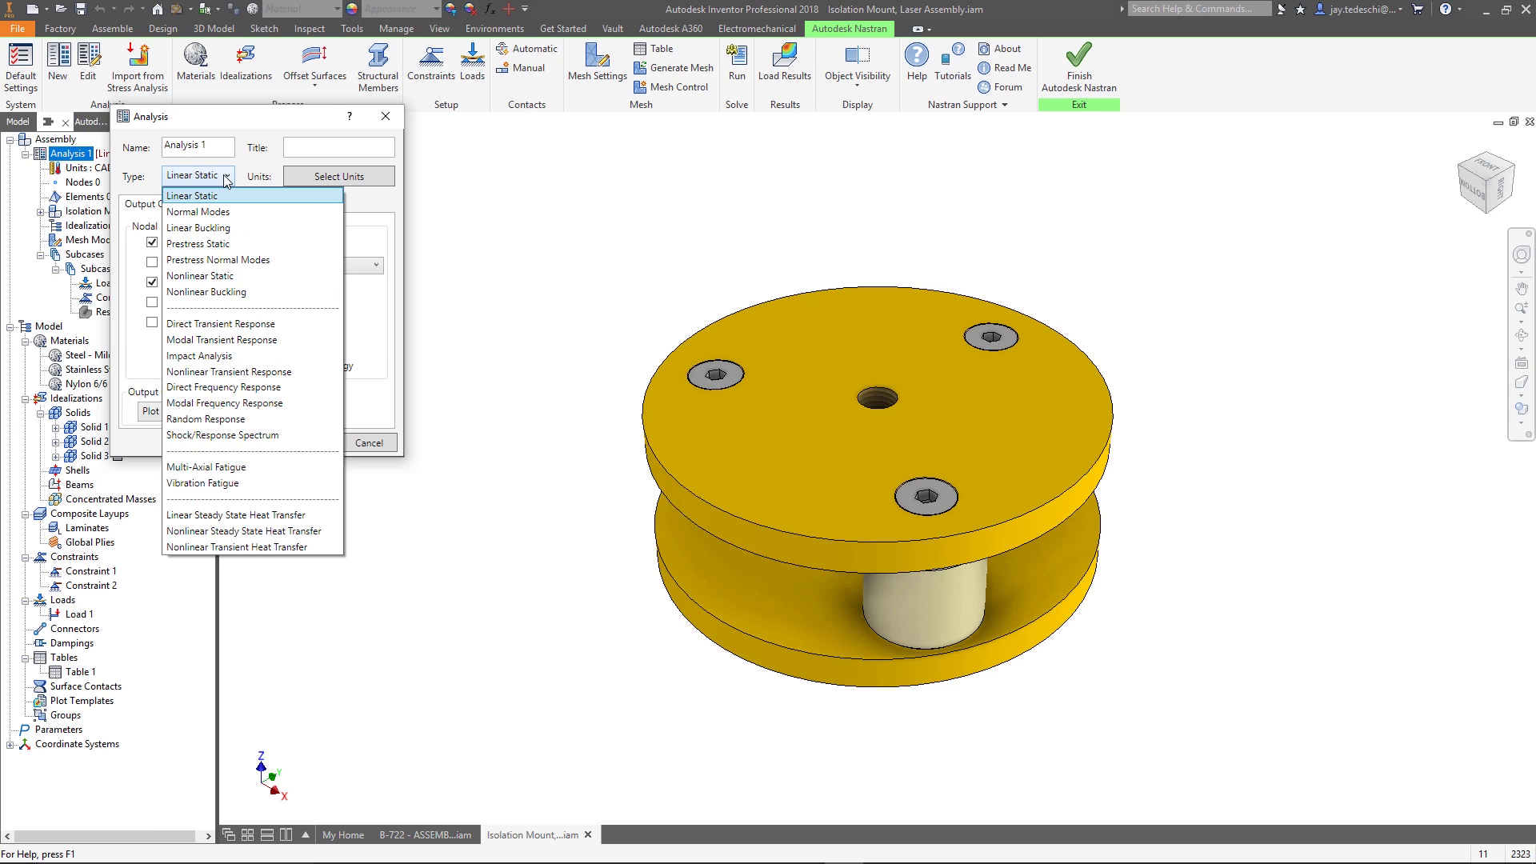
left_click(228, 277)
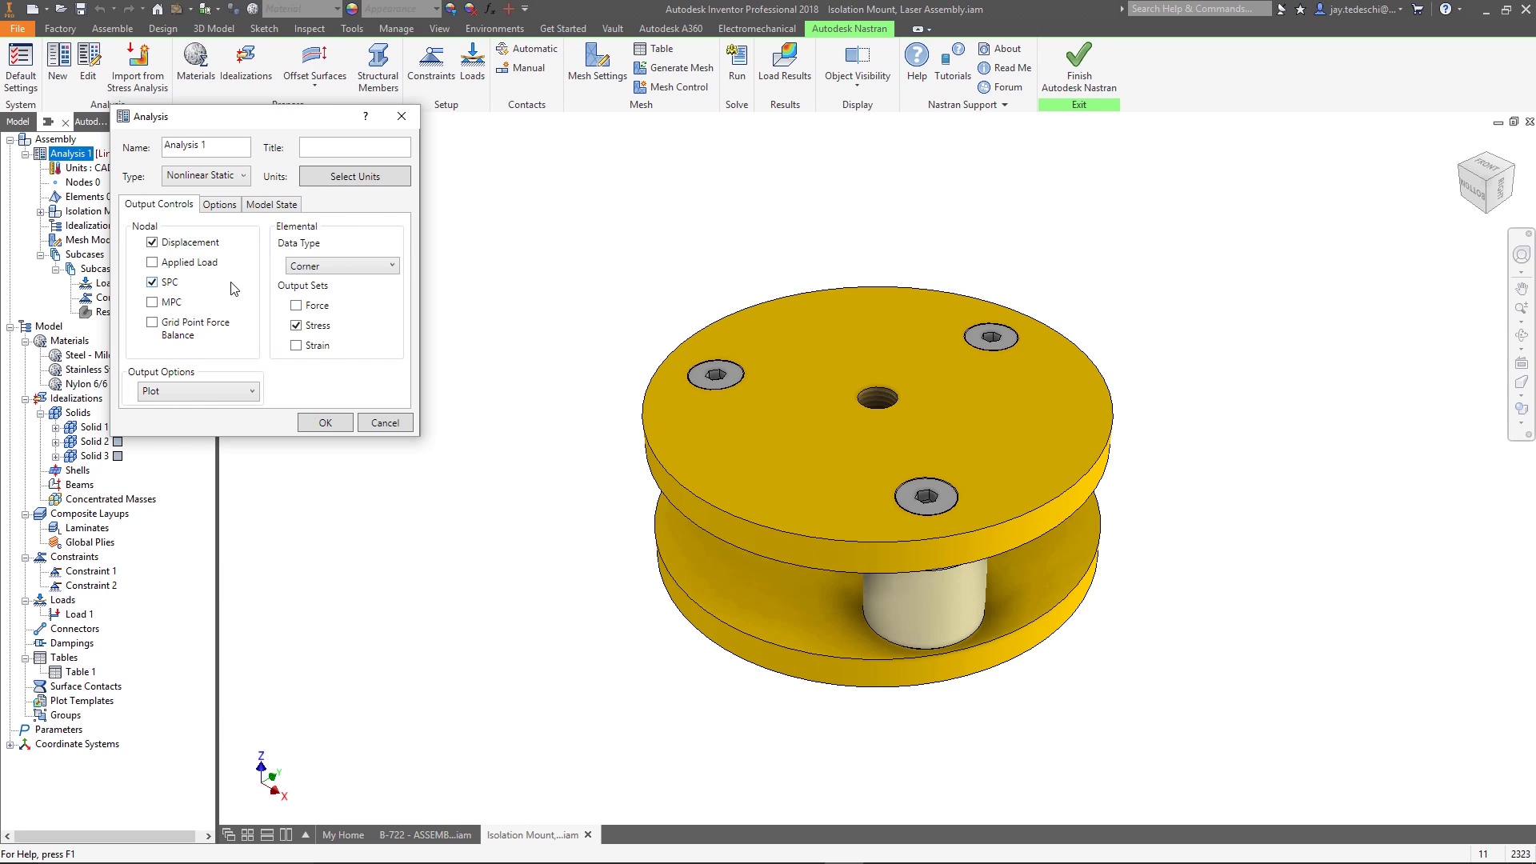
left_click(331, 425)
left_click(596, 66)
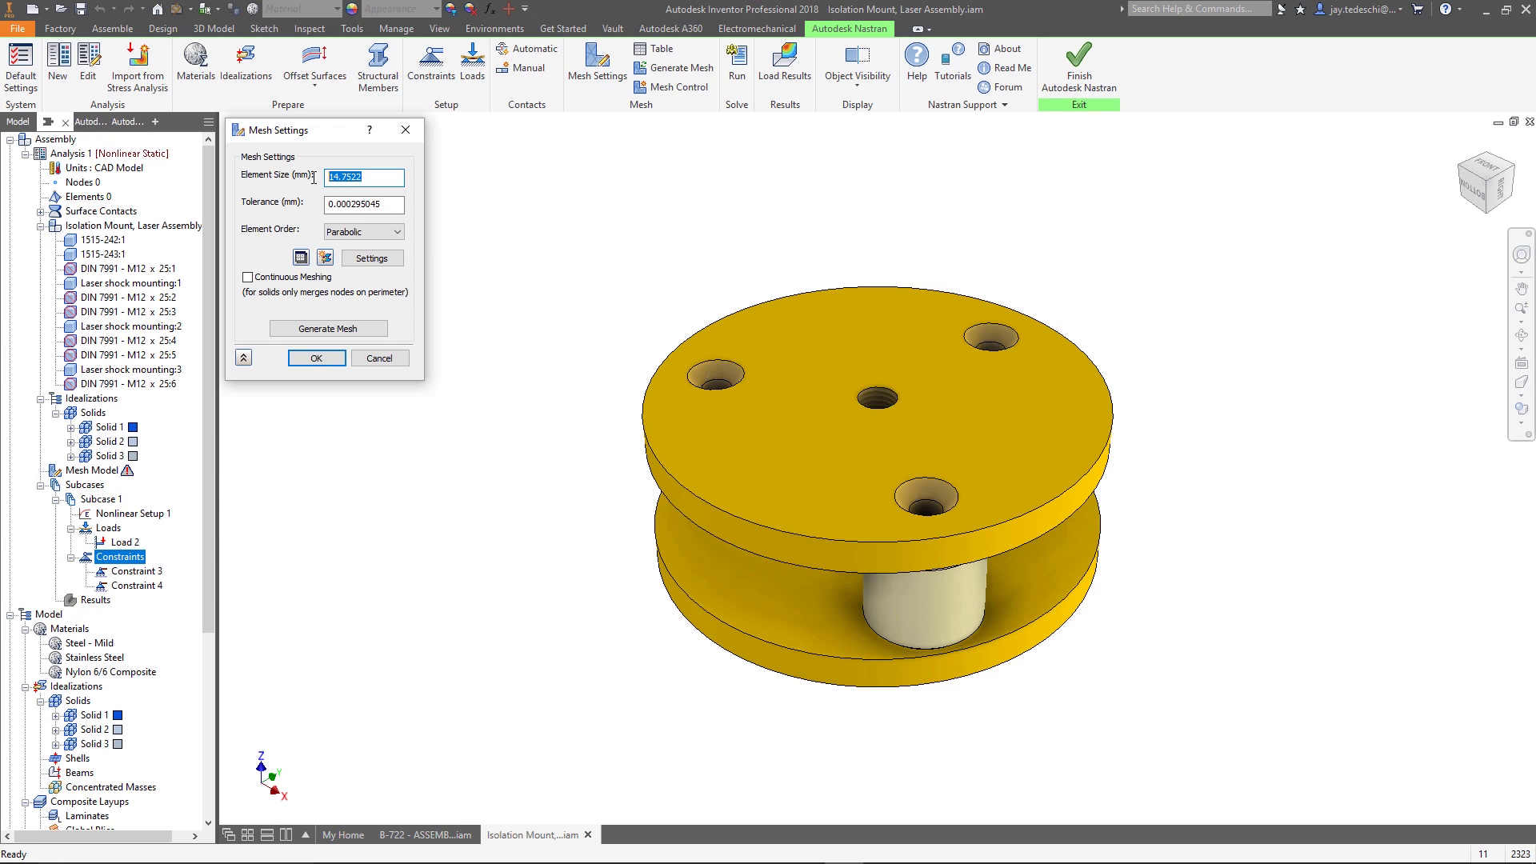
left_click(329, 332)
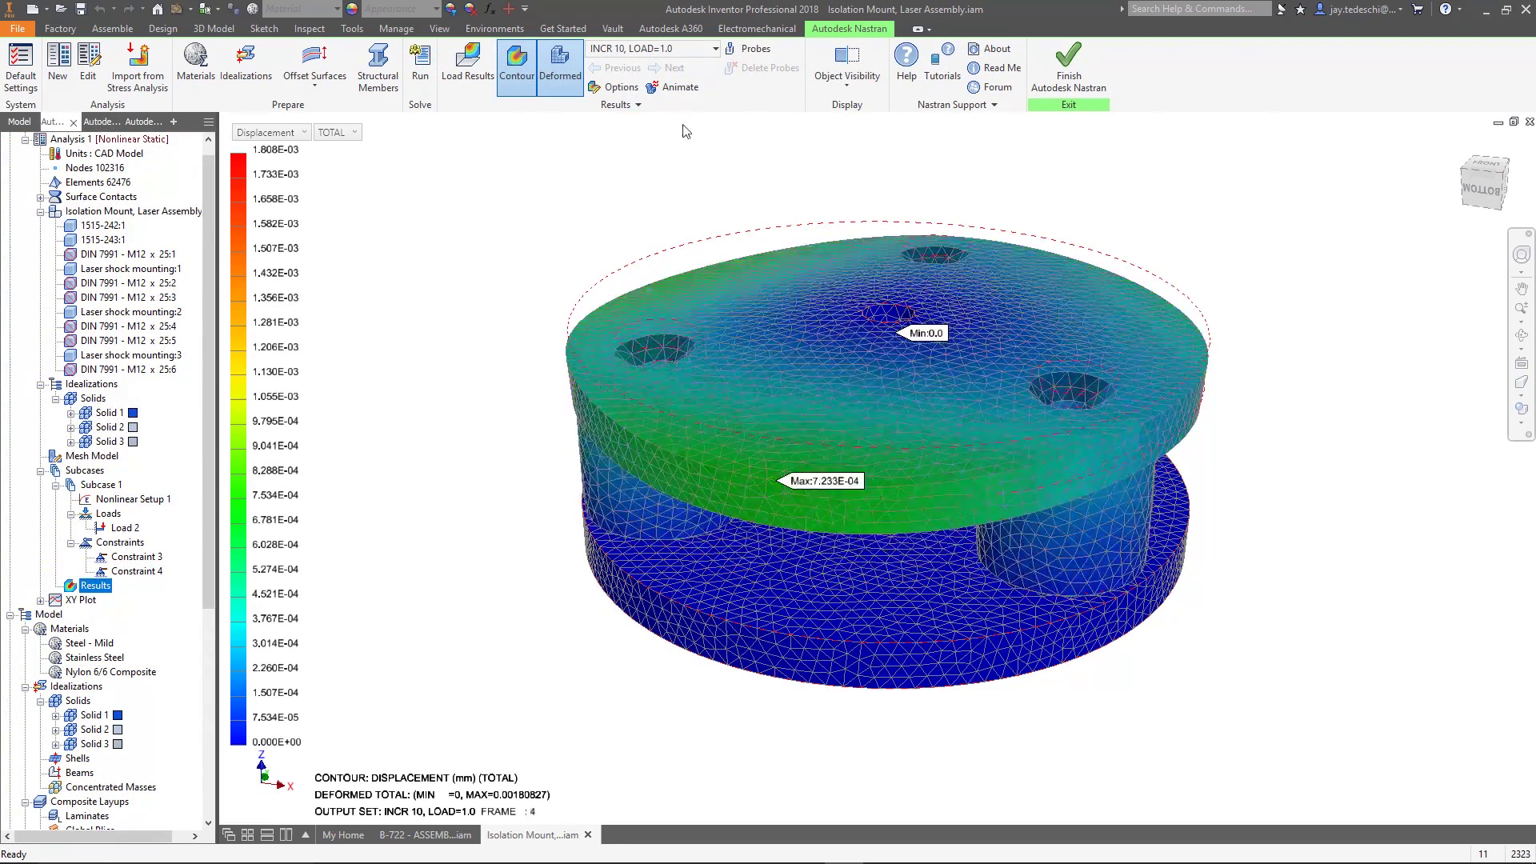
Change Analysis 1's type to Multi-Axial Fatigue.
right_click(72, 154)
left_click(107, 180)
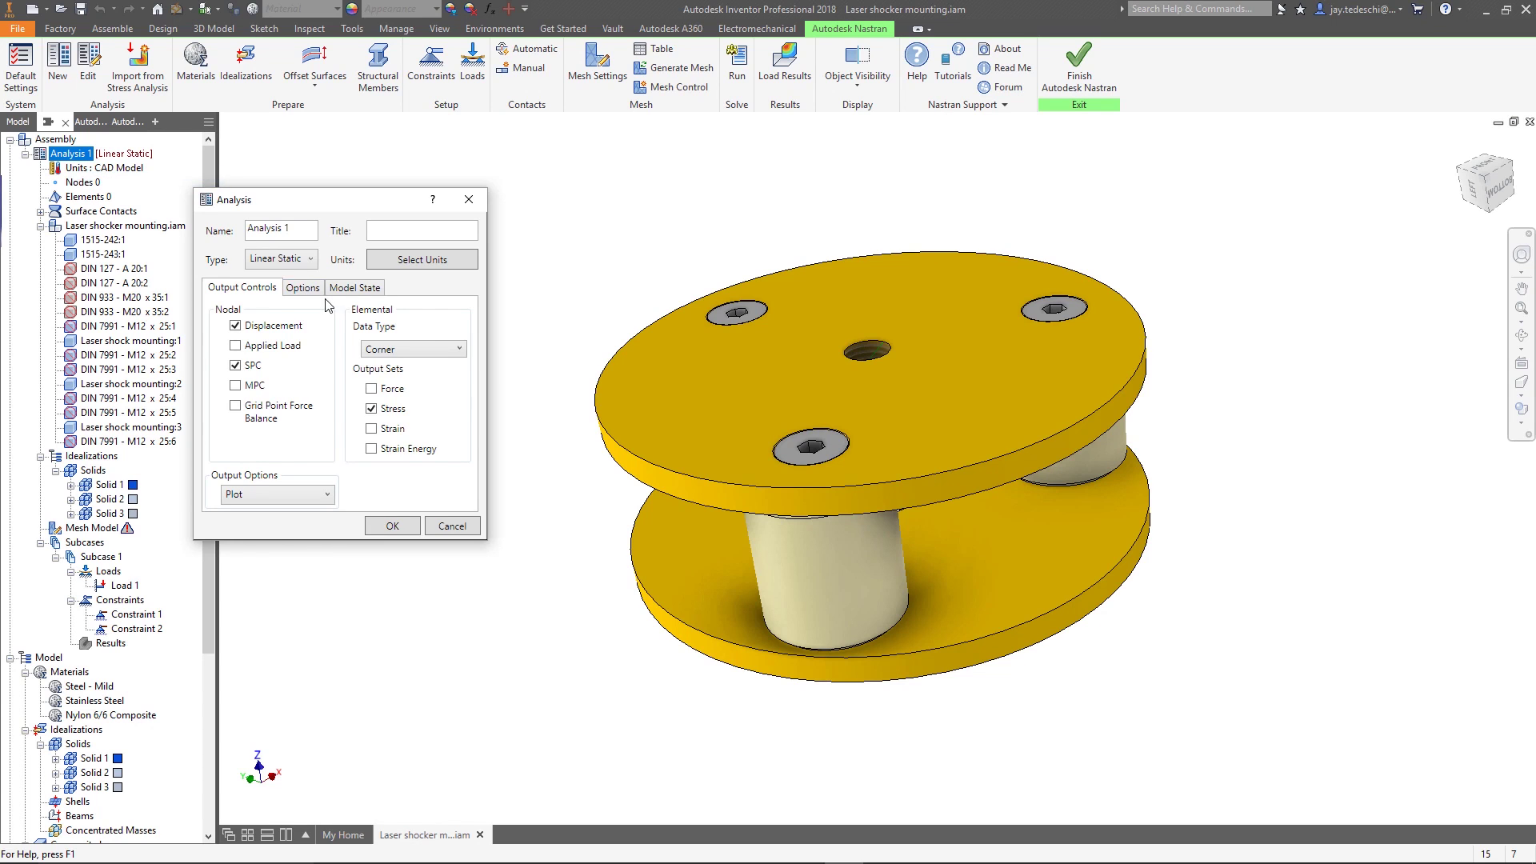
left_click(290, 263)
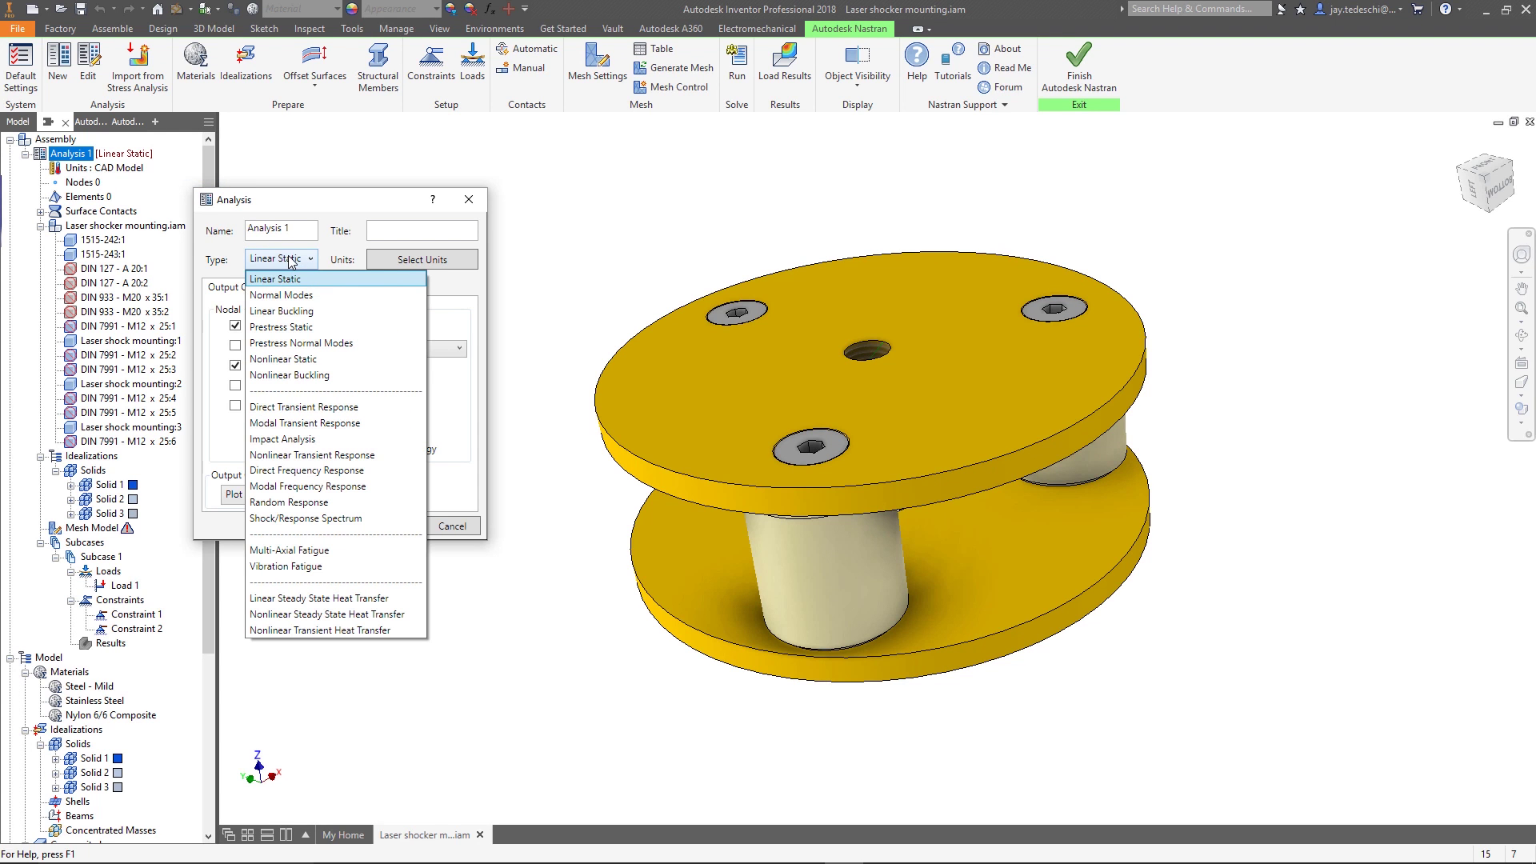
left_click(311, 554)
left_click(415, 531)
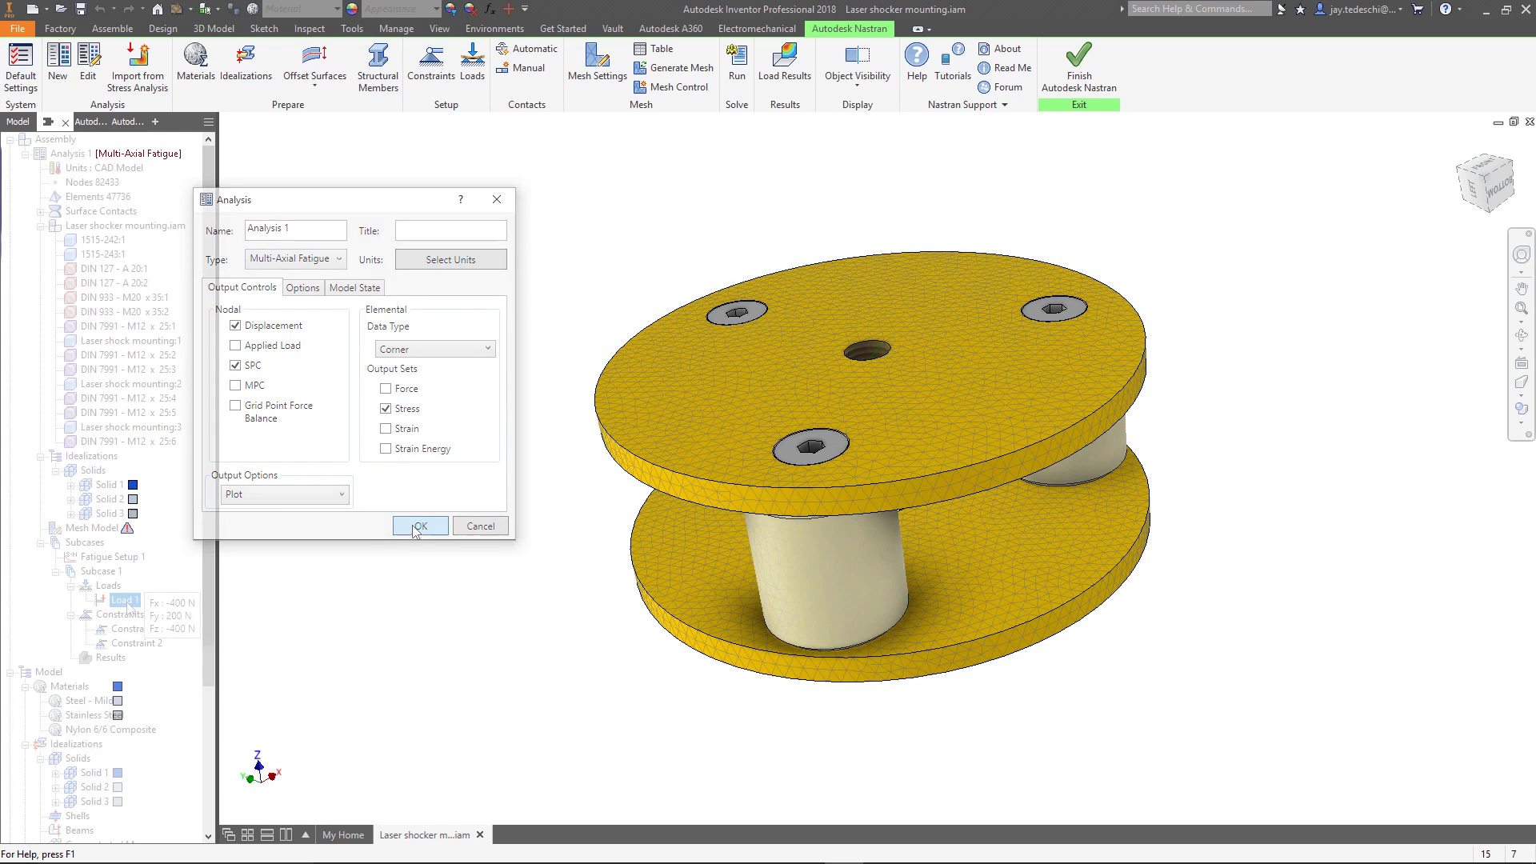
Review Load 1's scale factor versus time XY plot, then run the fatigue analysis.
right_click(125, 604)
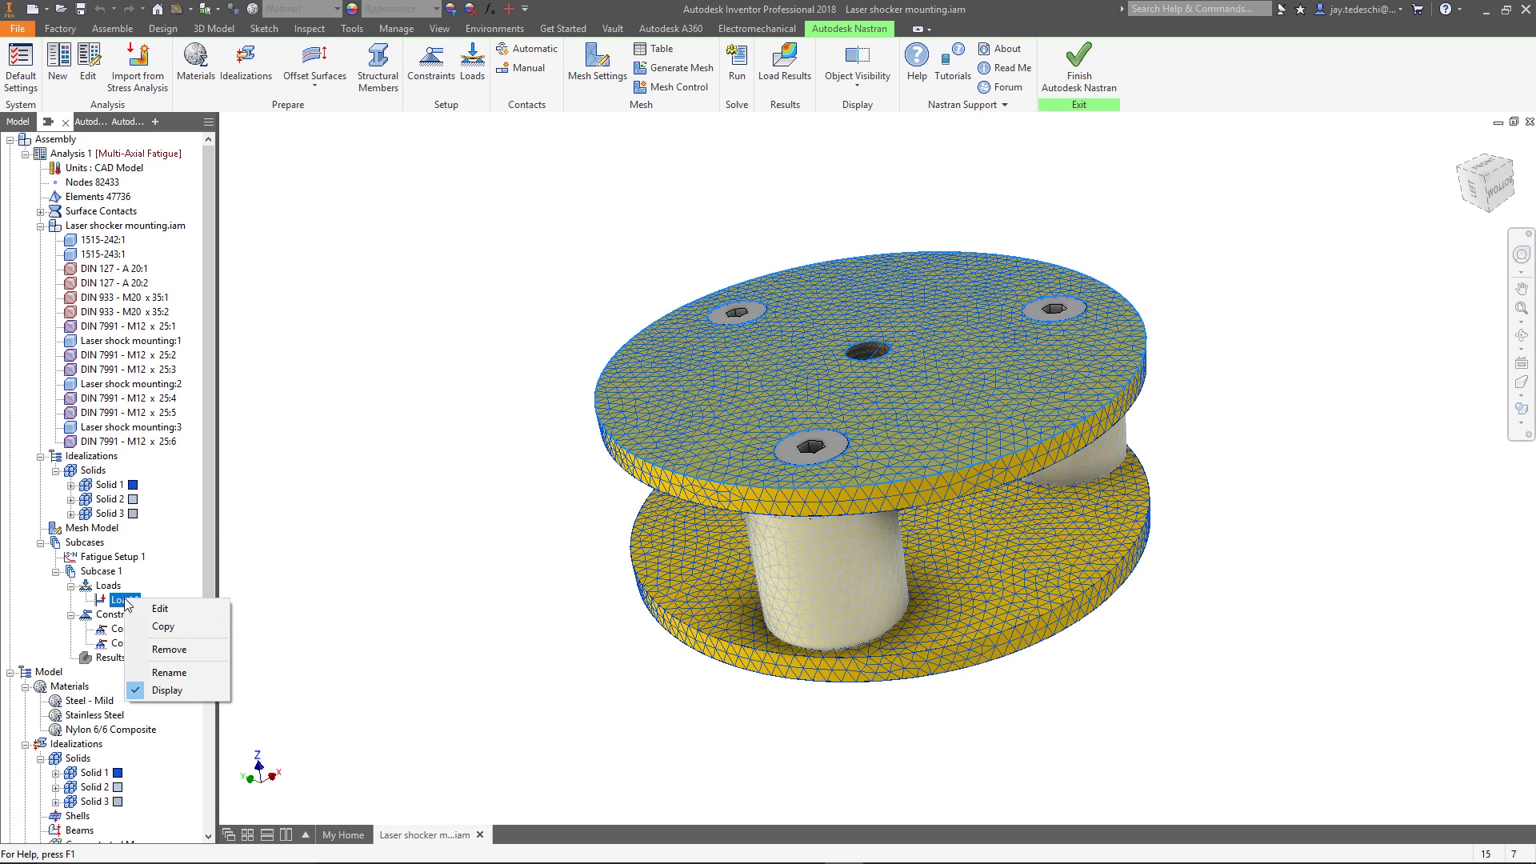
left_click(184, 609)
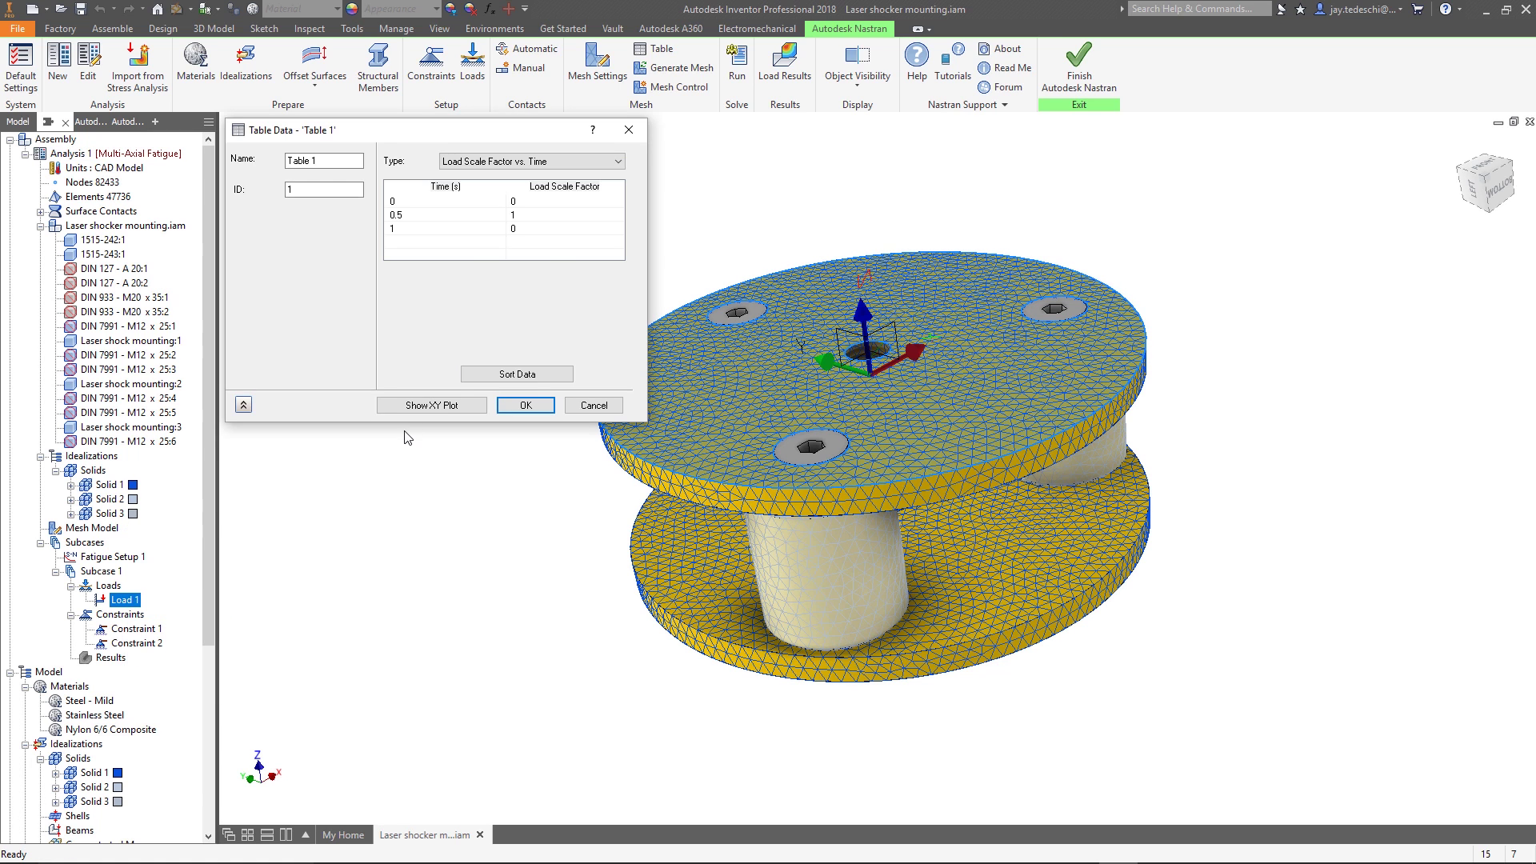
left_click(462, 405)
left_click(917, 538)
right_click(302, 370)
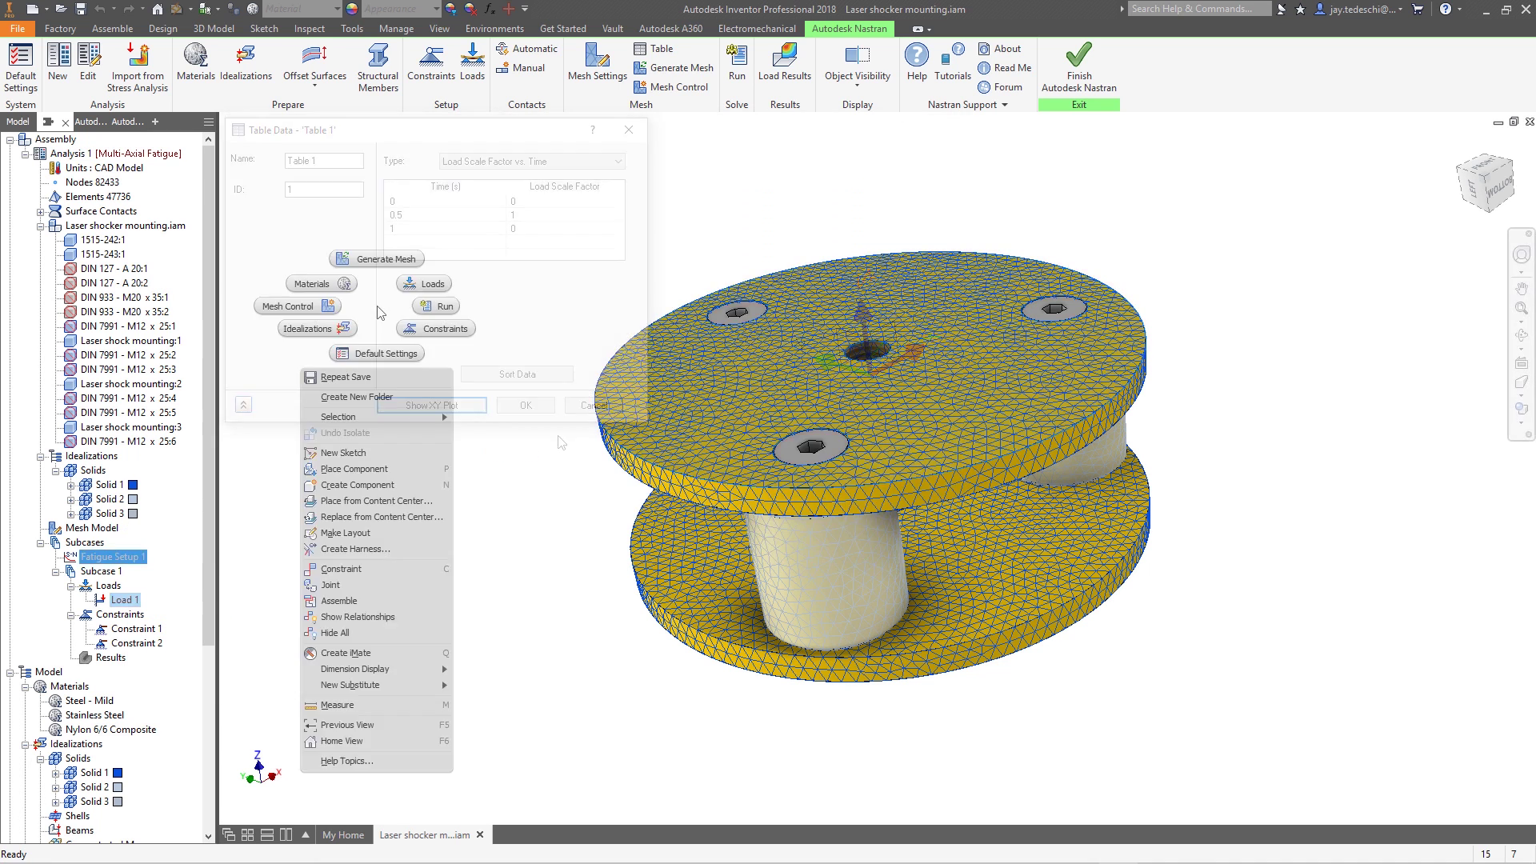
left_click(348, 377)
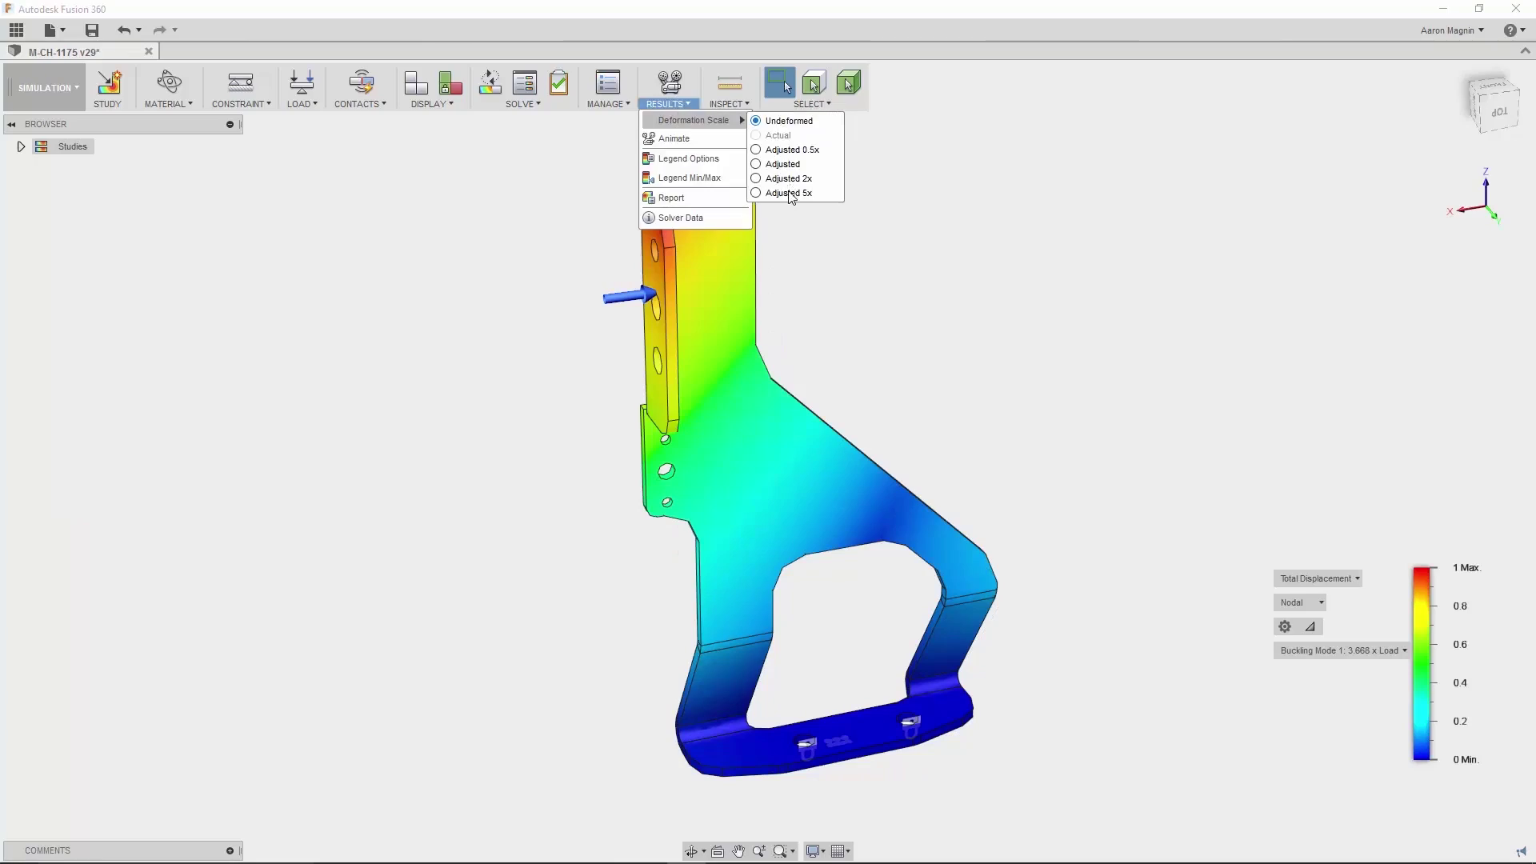
Step the bracket's buckling display through the higher modes from Mode 2, then animate the knuckle's mode shape.
left_click(788, 190)
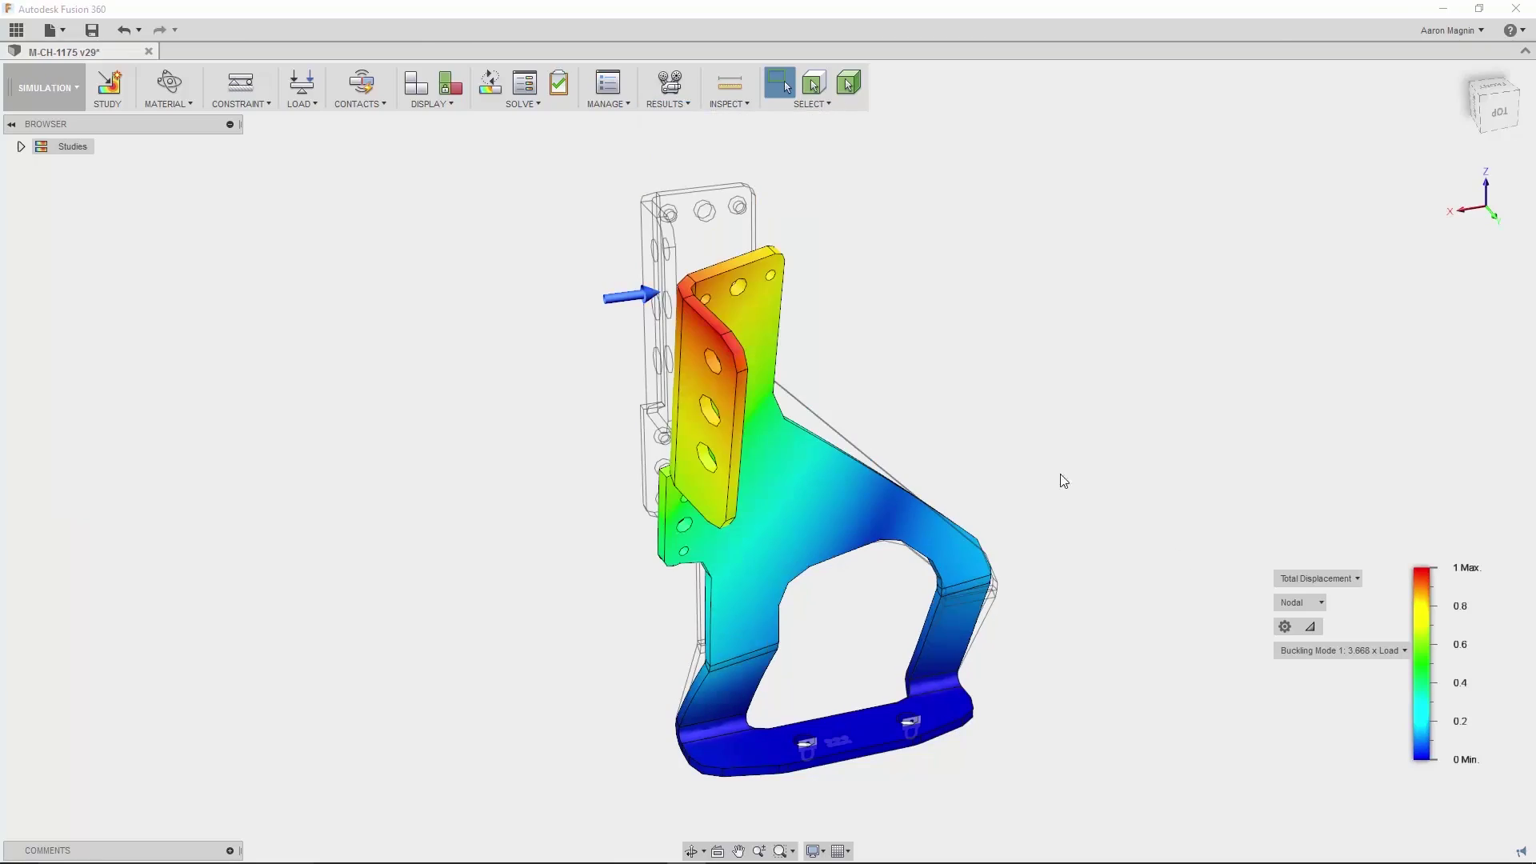
left_click(1320, 648)
left_click(1299, 686)
key("Down")
key("Down")
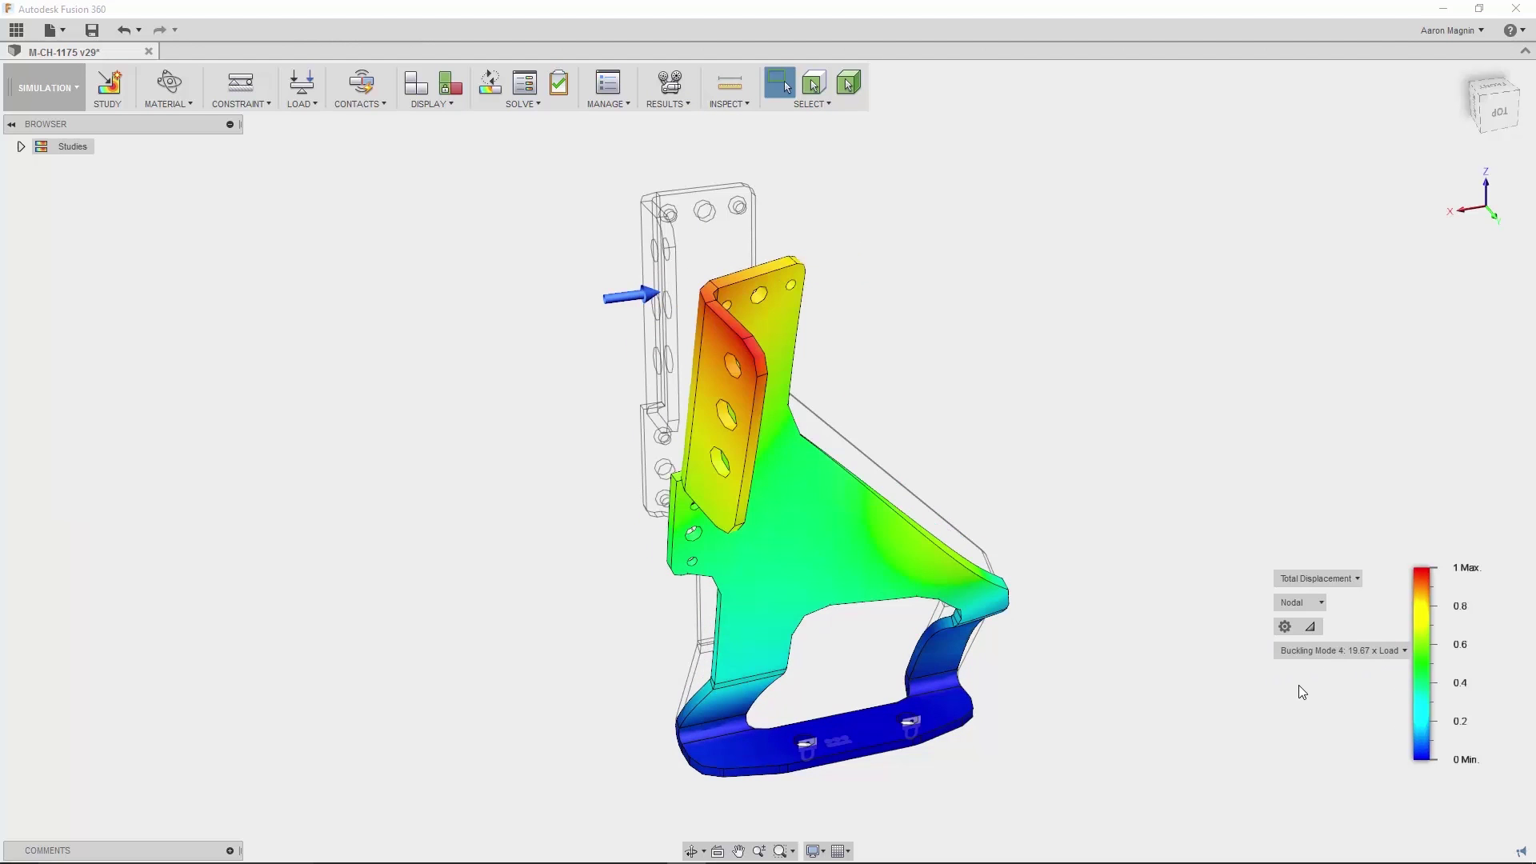
key("Down")
key("Down")
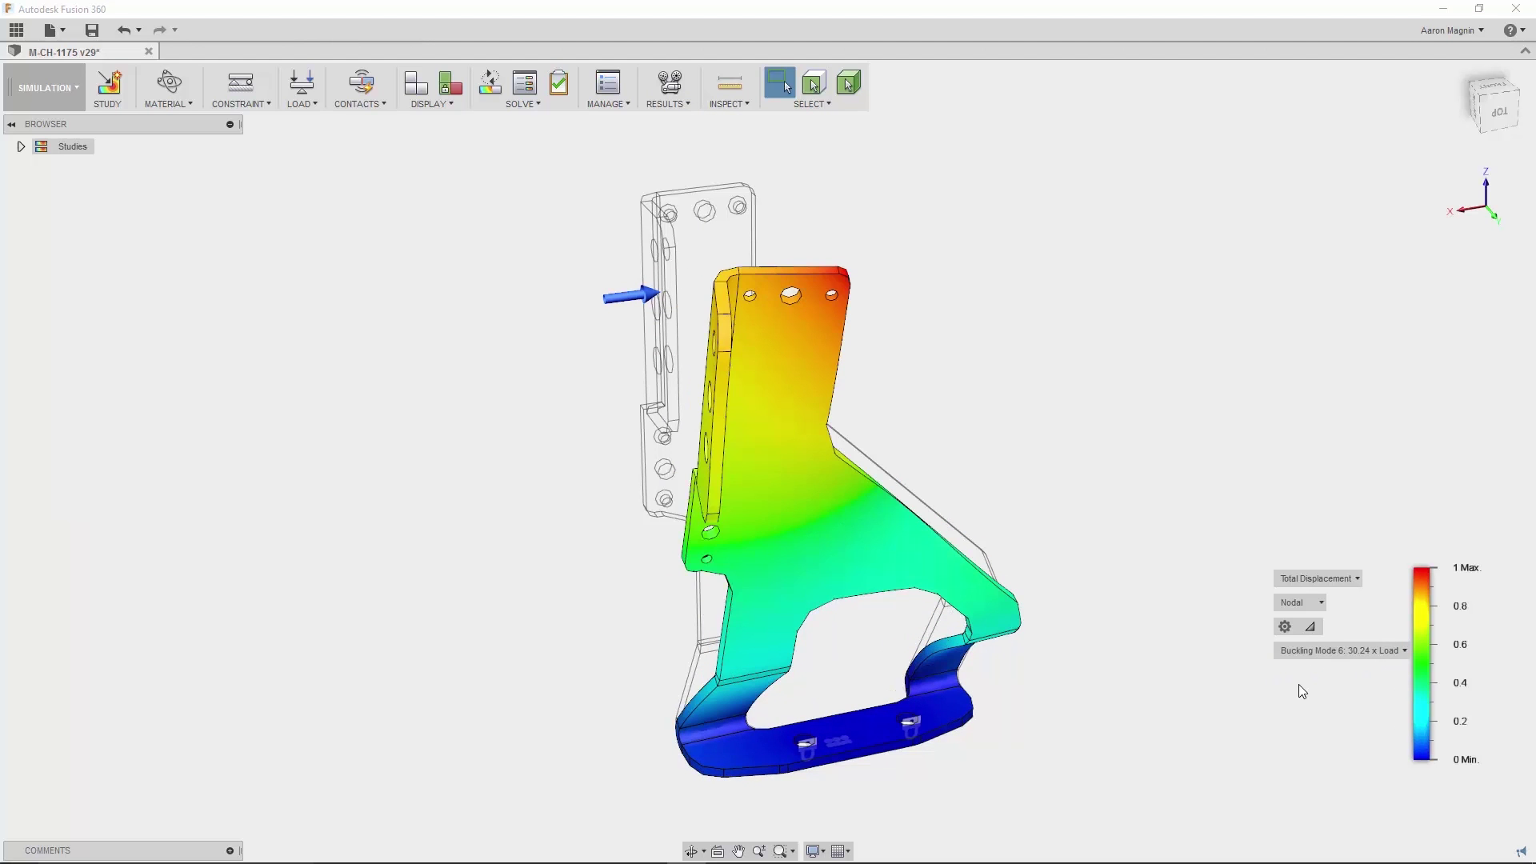
key("Down")
left_click(675, 93)
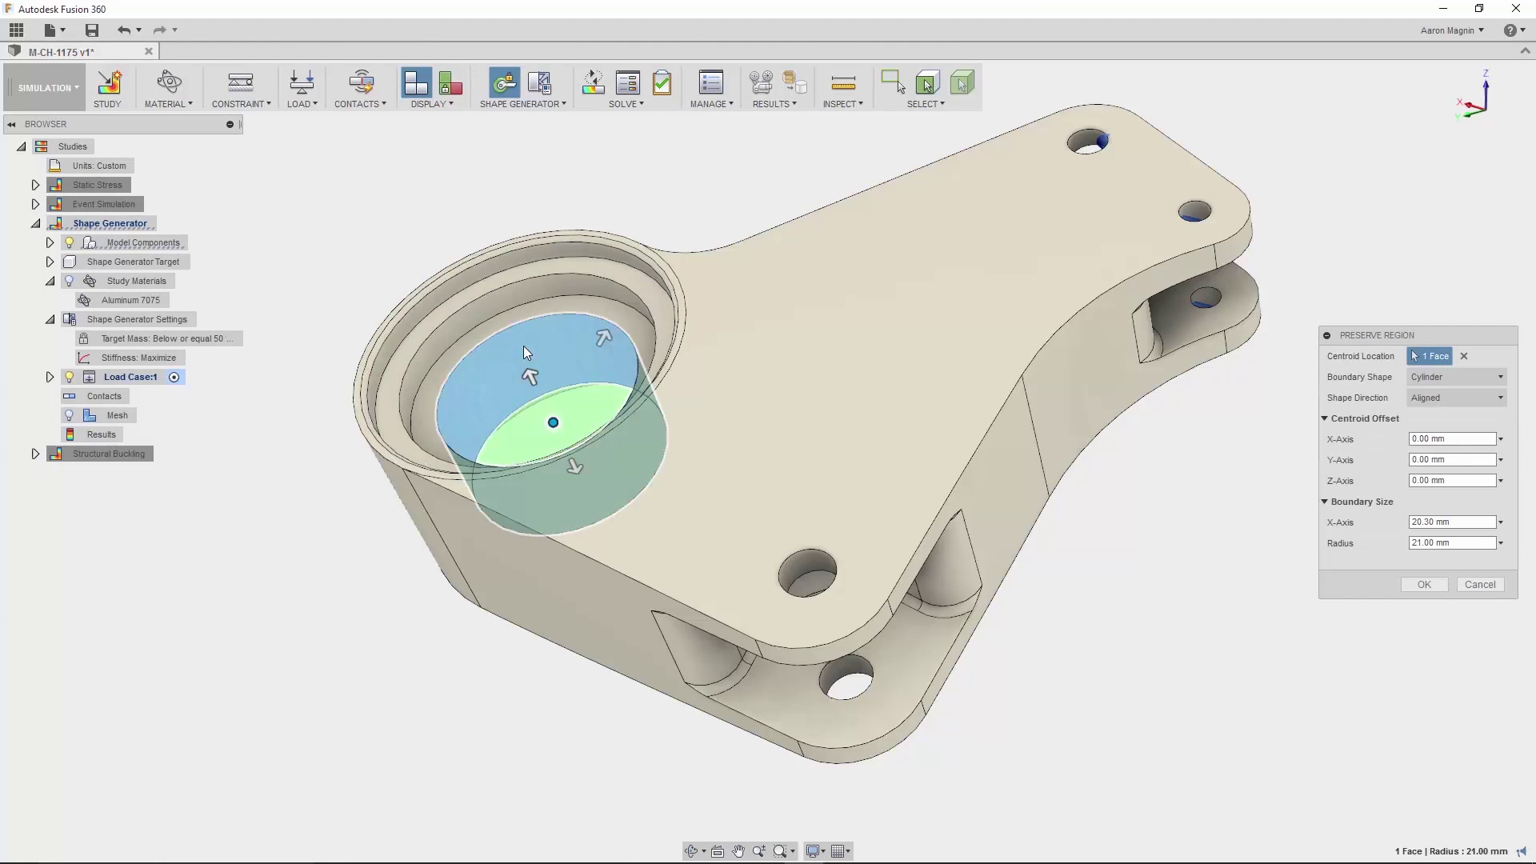
Lengthen and widen the preserved cylindrical region and commit it.
left_click_drag(530, 376, 480, 251)
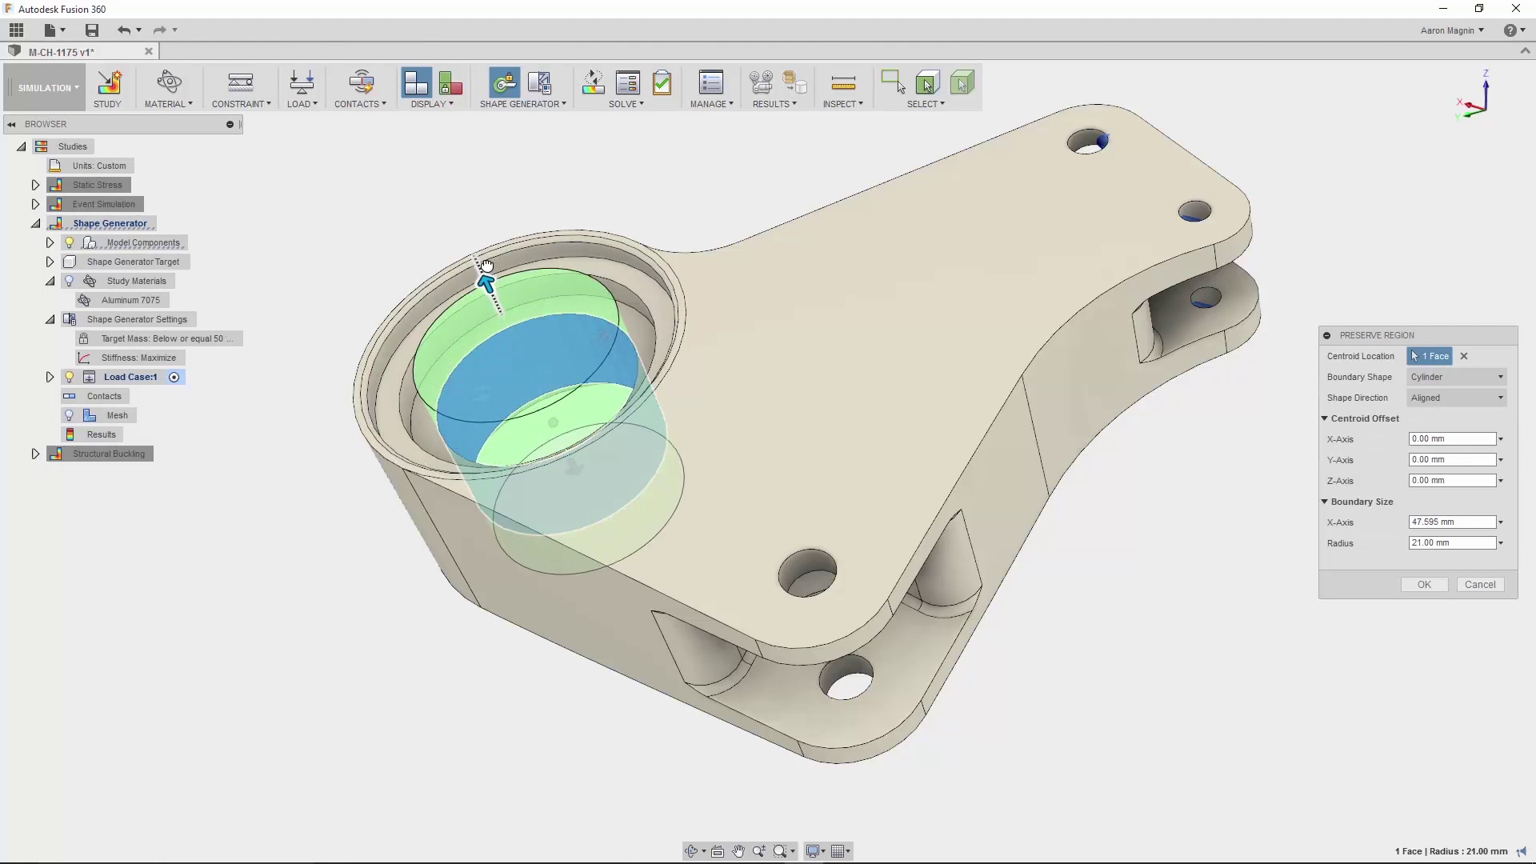
left_click_drag(595, 307, 640, 287)
key("Return")
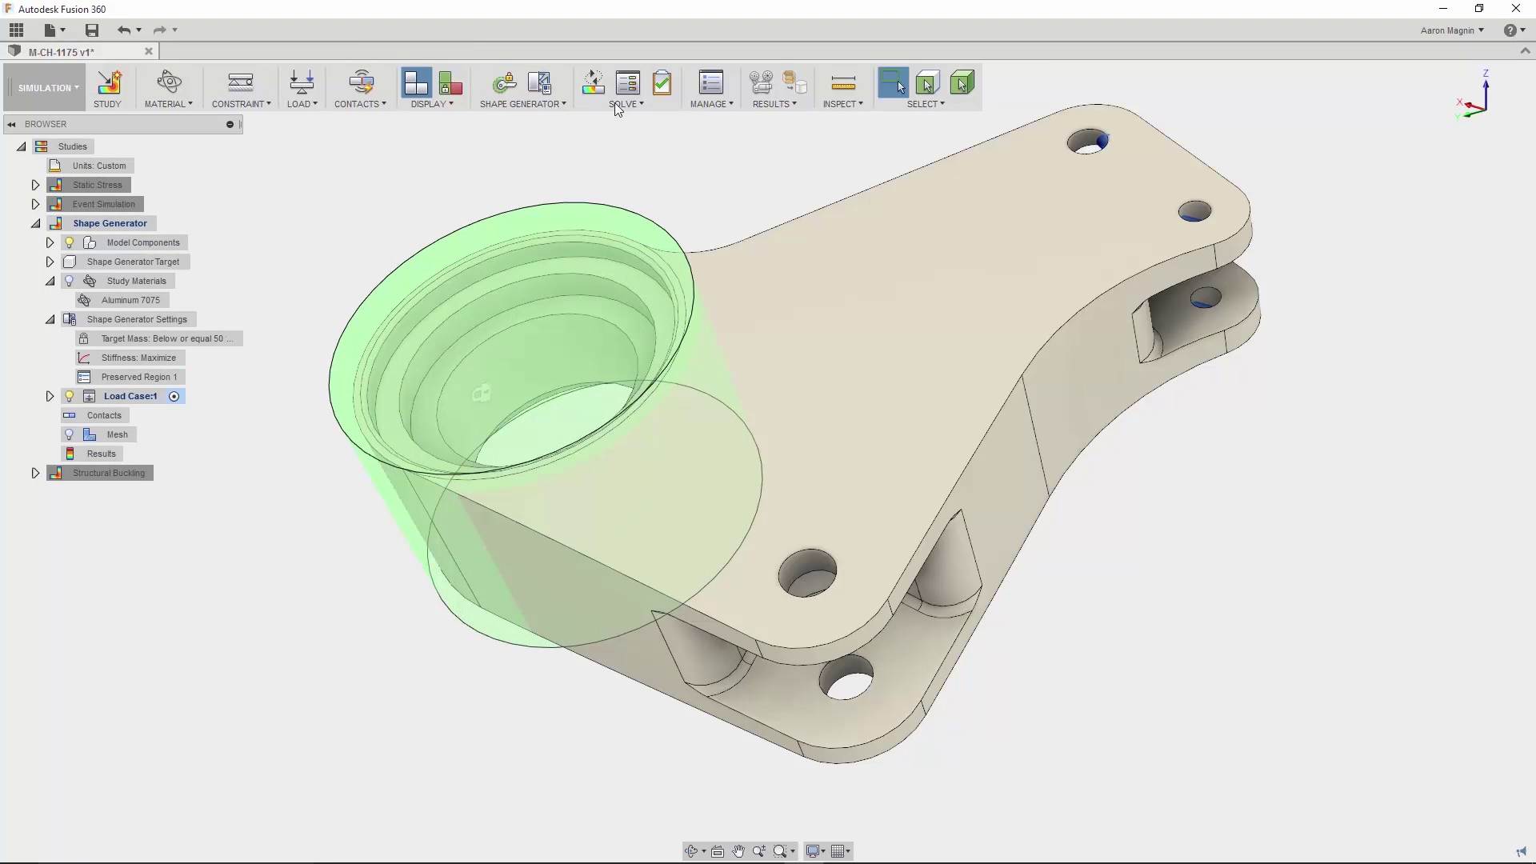
Solve the study on the cloud, raise the result threshold, and promote the generated shape.
left_click(591, 80)
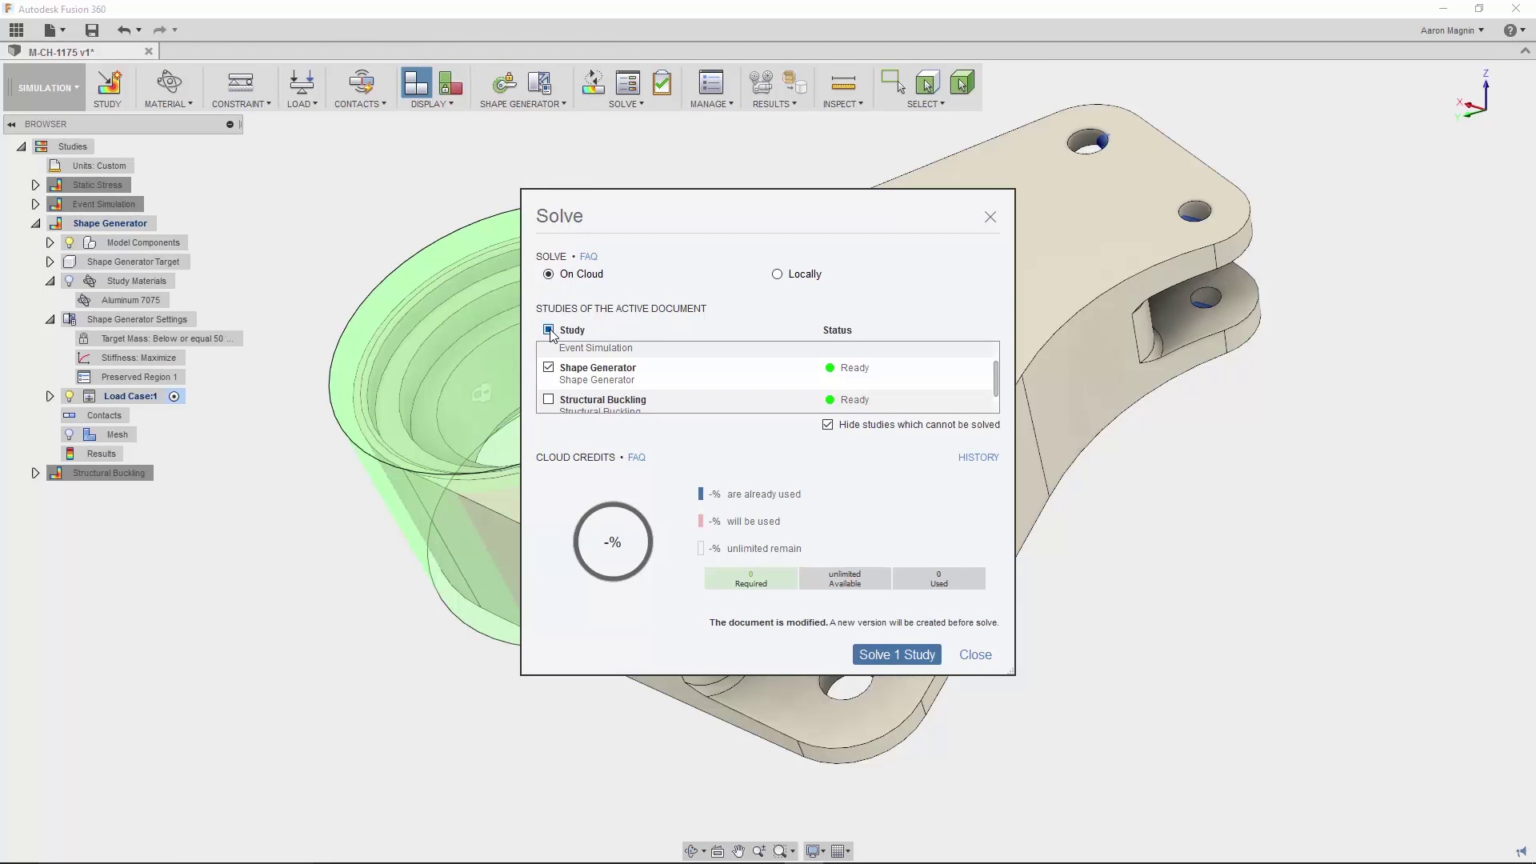
left_click(888, 657)
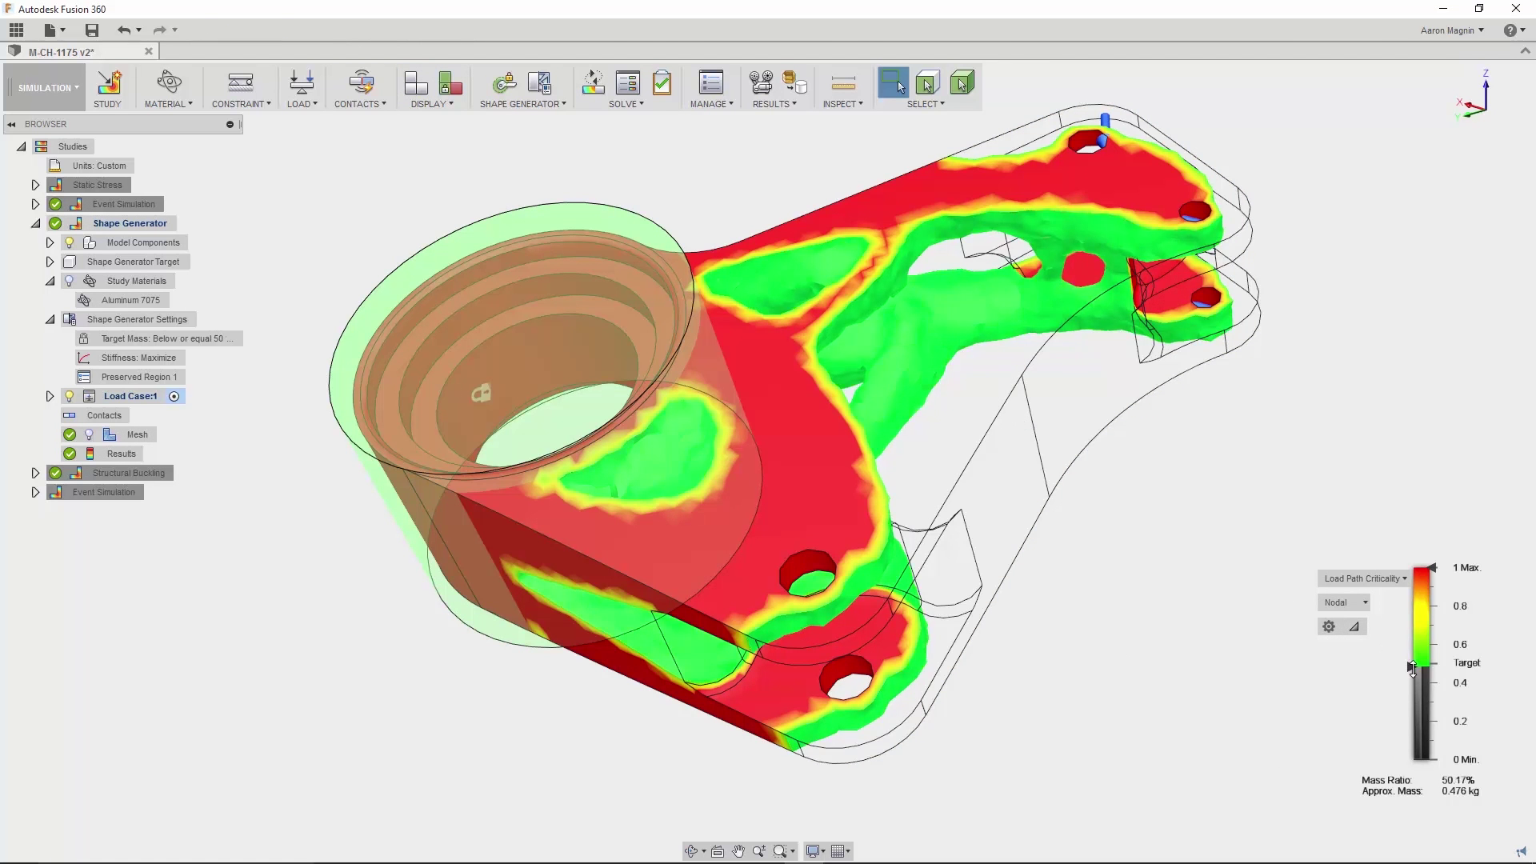
mouse_move(1411, 668)
left_mouse_down()
mouse_move(1399, 639)
mouse_move(1399, 663)
left_mouse_up()
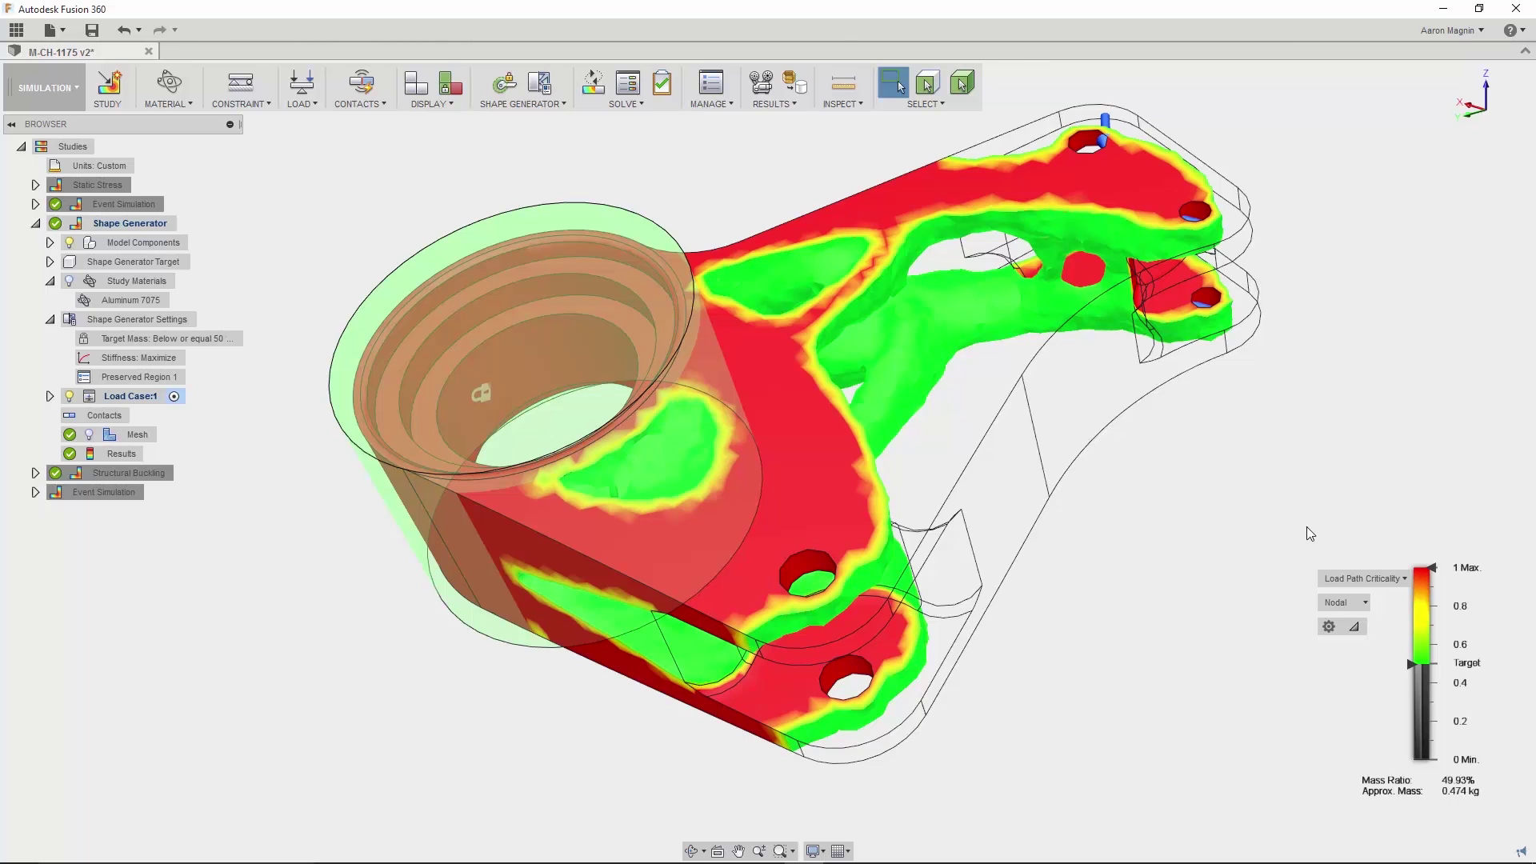
left_click(794, 86)
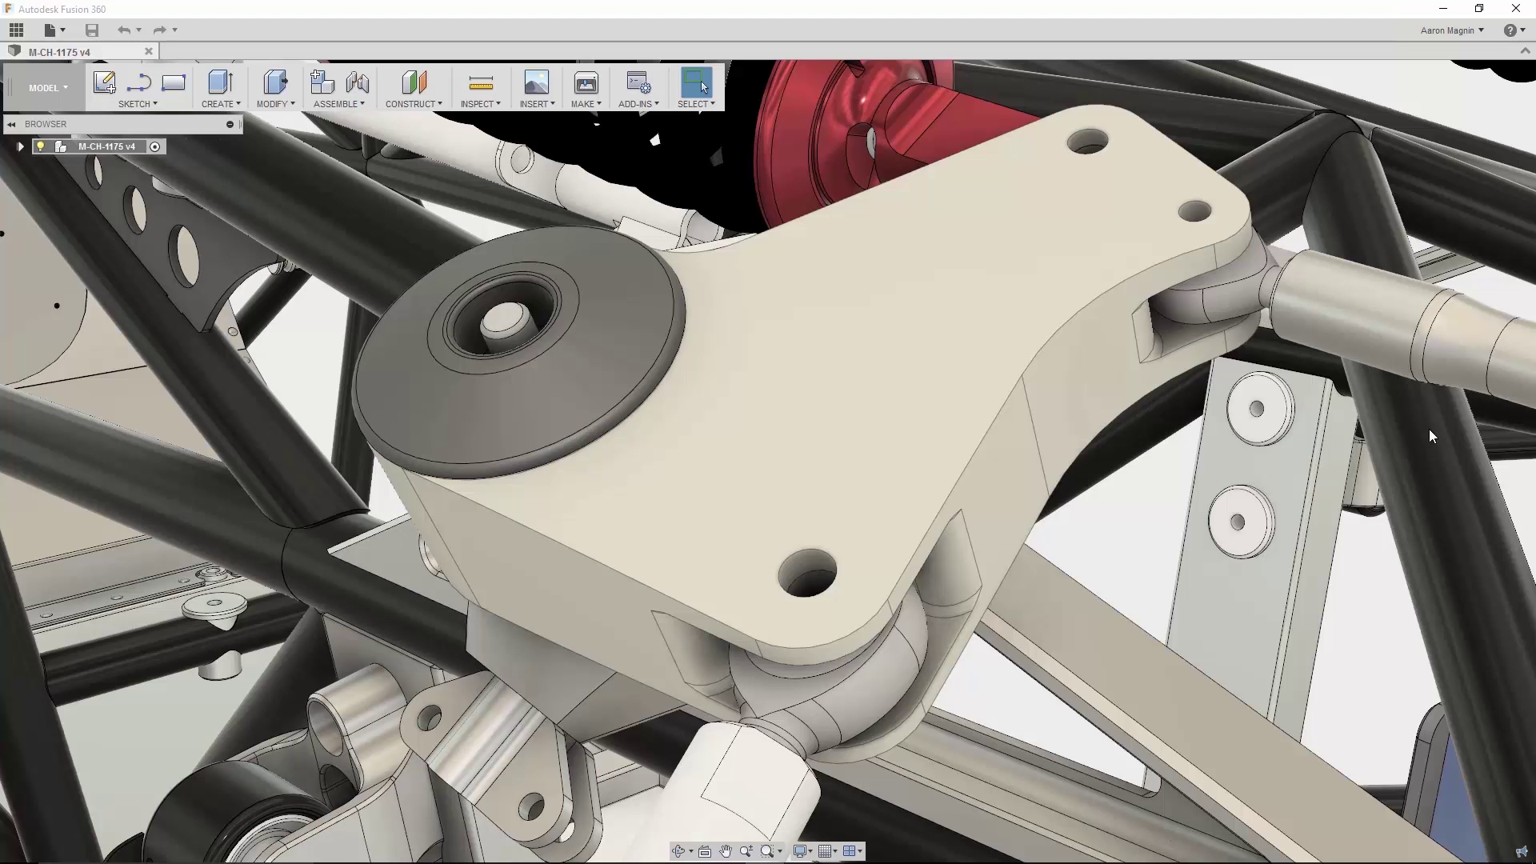